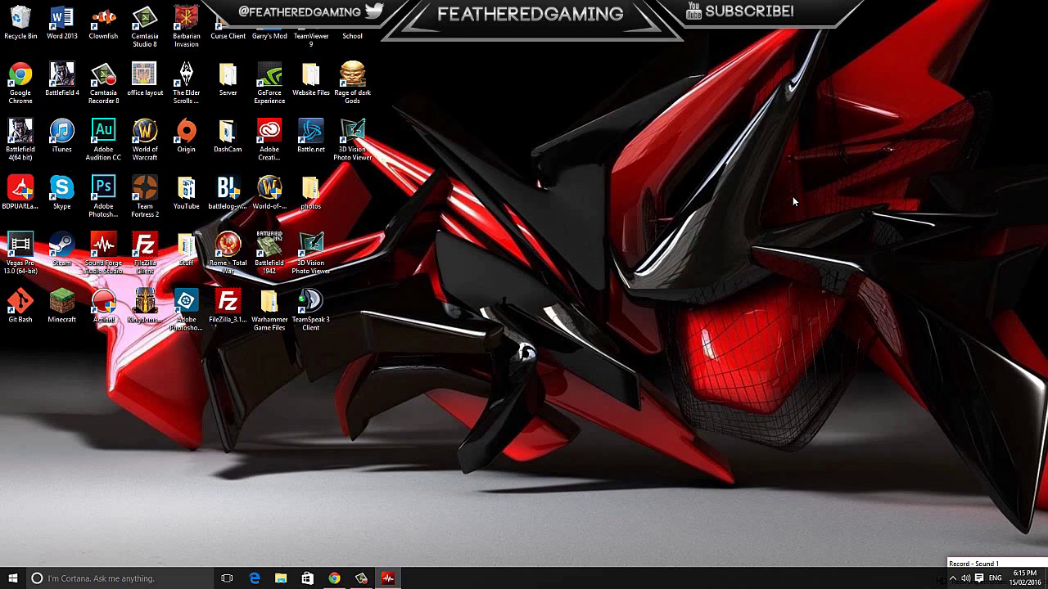
- Open the Minecraft Launcher, set the OptiFine profile to use release 1.8.9 and save the profile
double_click(53, 310)
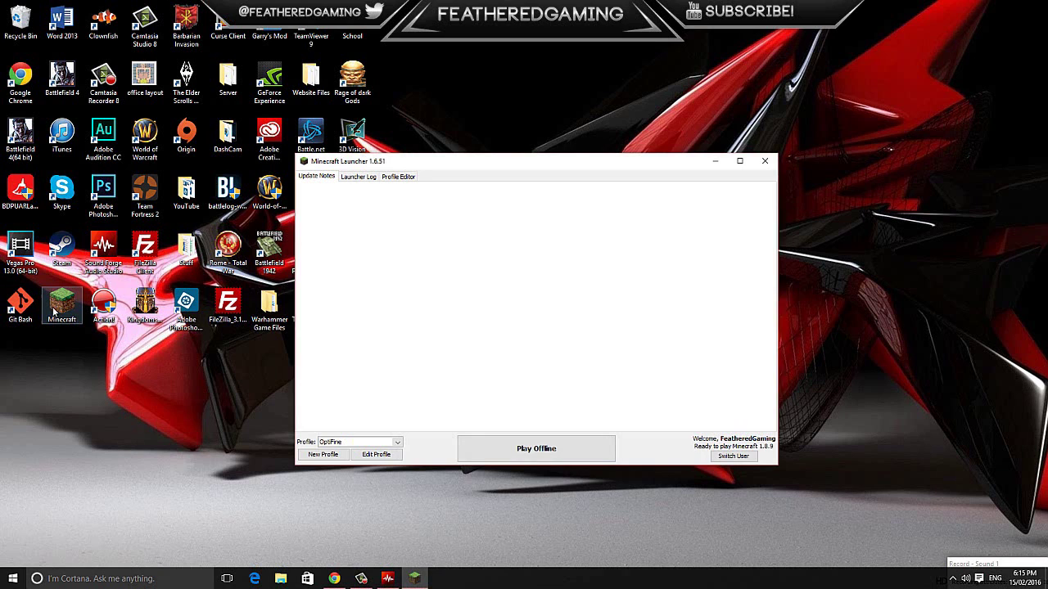
left_click(376, 454)
left_click(483, 356)
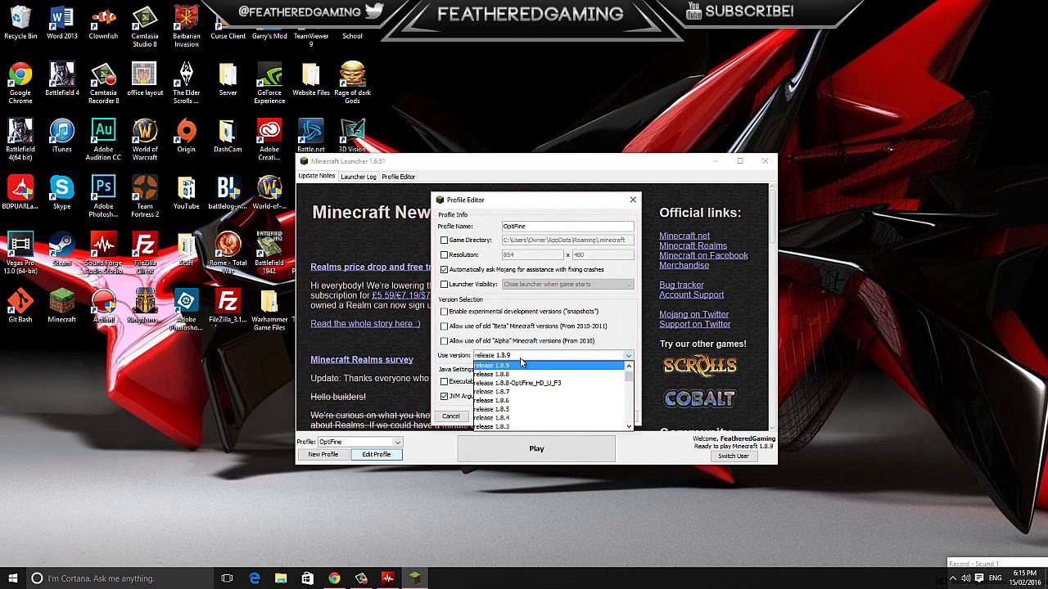
left_click(507, 366)
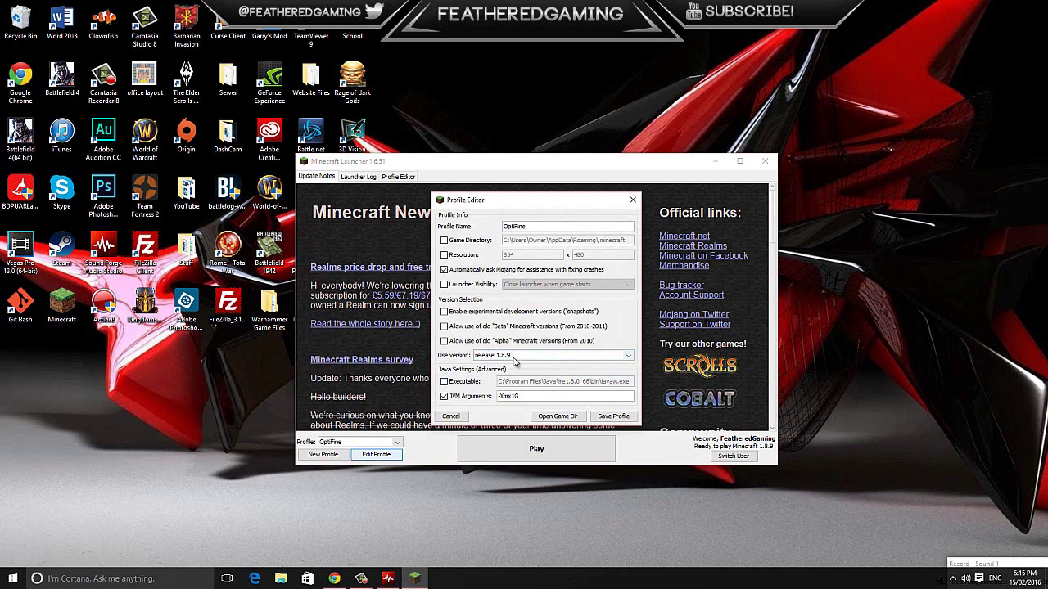
left_click(613, 416)
- Launch Minecraft 1.8.9 to its main menu once and close the game
left_click(558, 455)
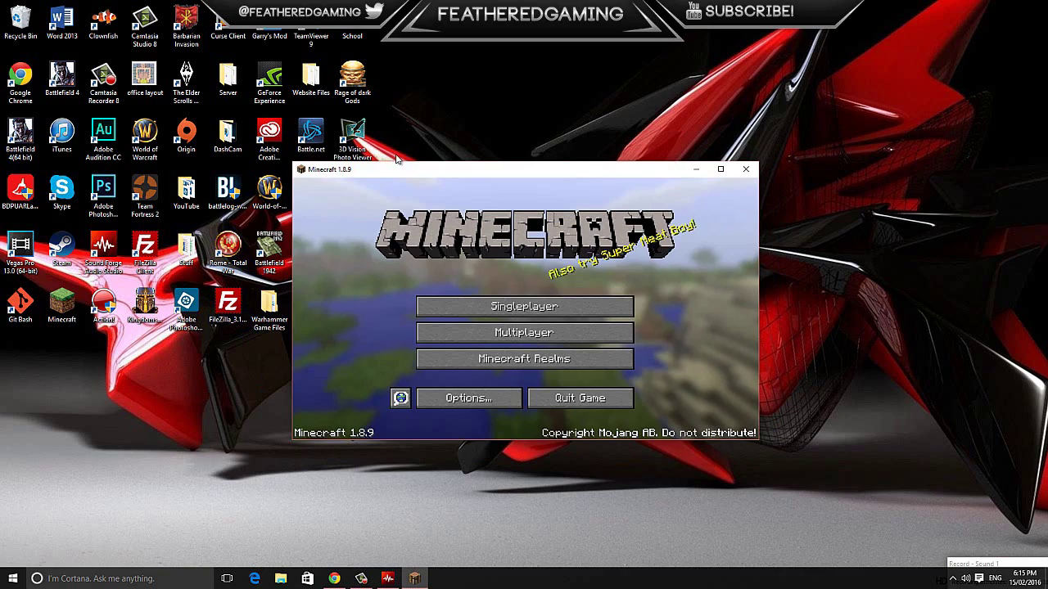
left_click_drag(399, 170, 503, 182)
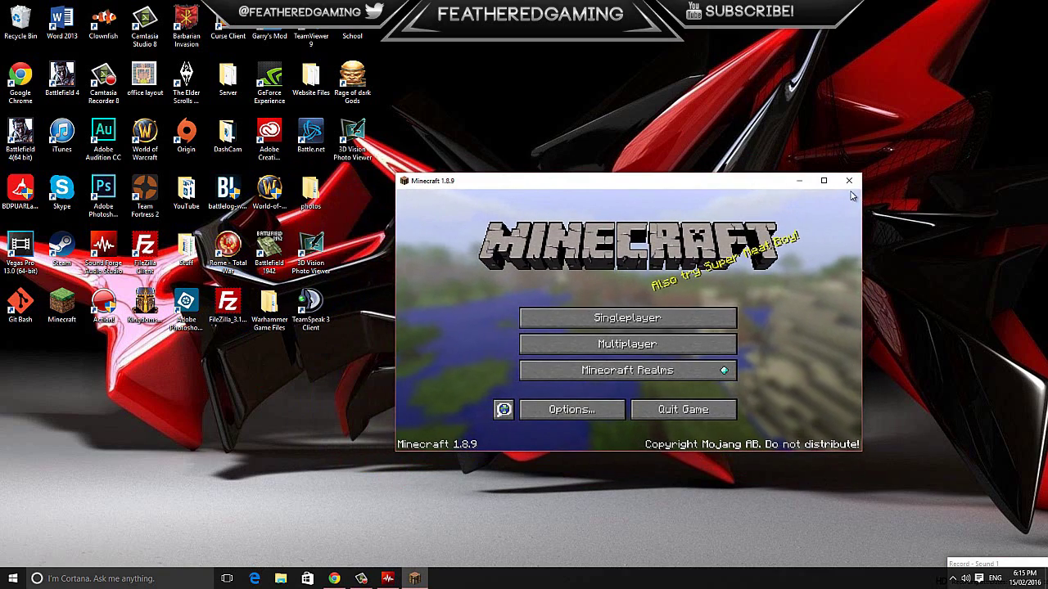
left_click(851, 181)
- Switch to Chrome and review the other JourneyMap downloads on its Curse page
left_click(334, 579)
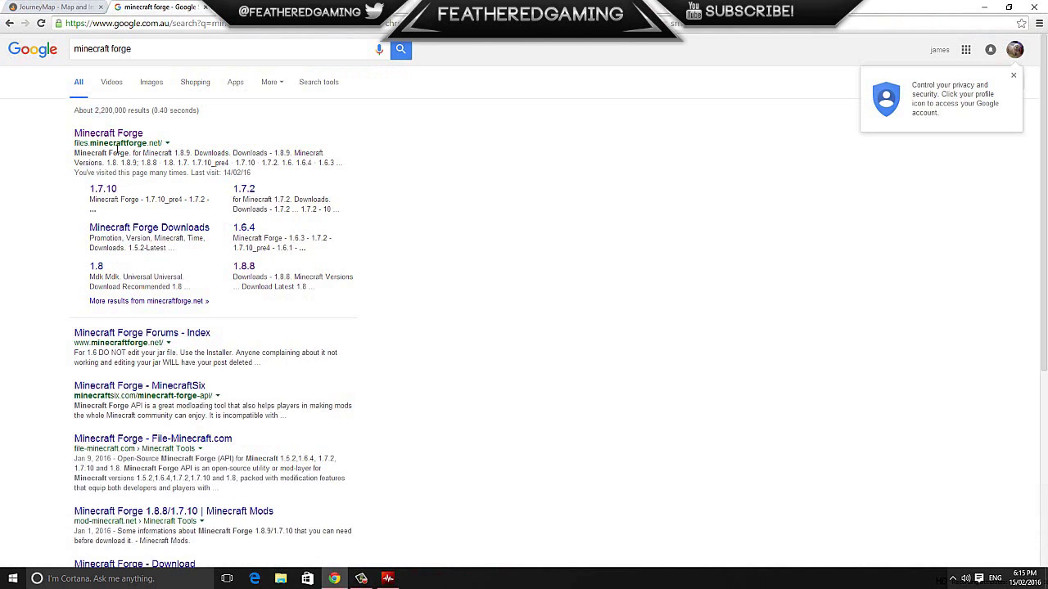
left_click(67, 7)
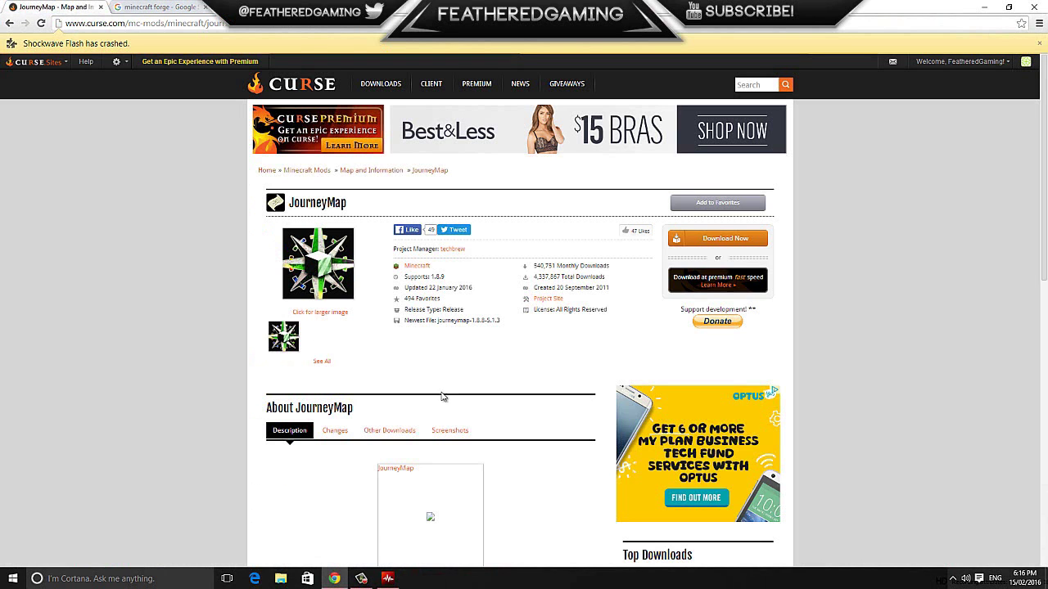
left_click(375, 436)
scroll(375, 437, "down", 3)
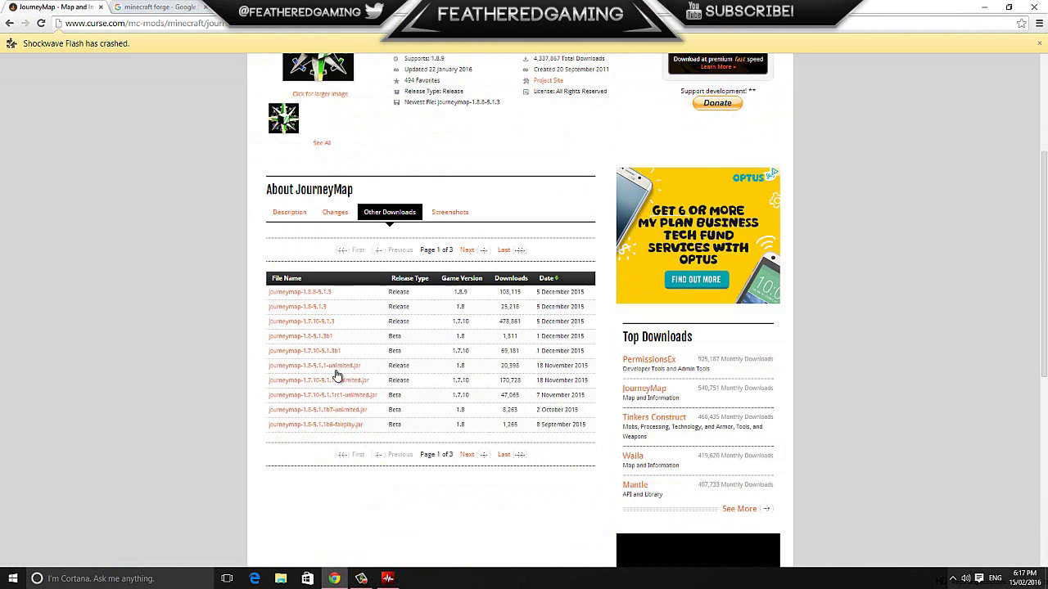
scroll(351, 290, "up", 3)
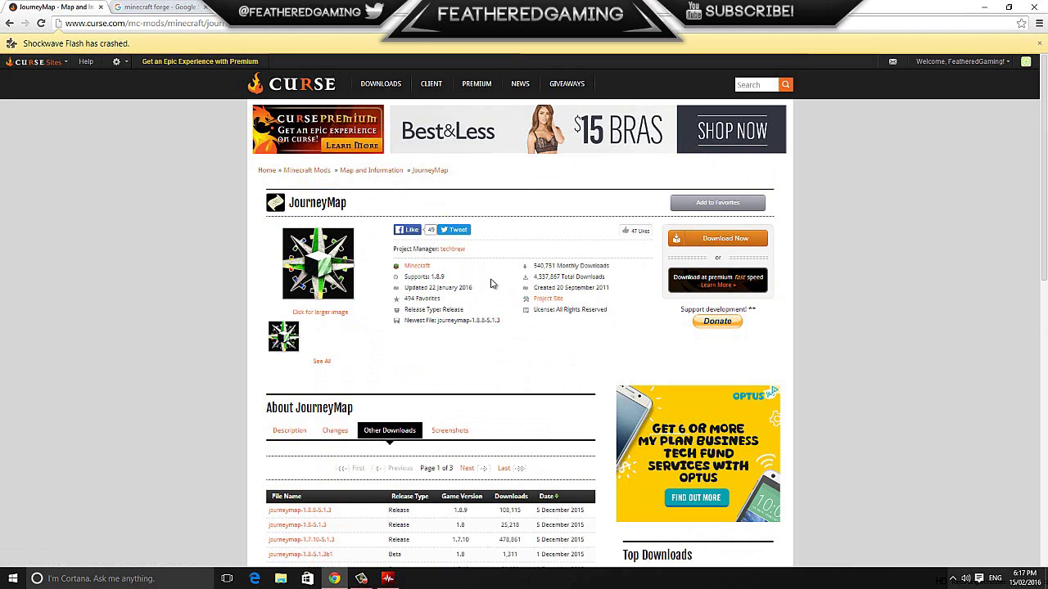
scroll(385, 422, "down", 2)
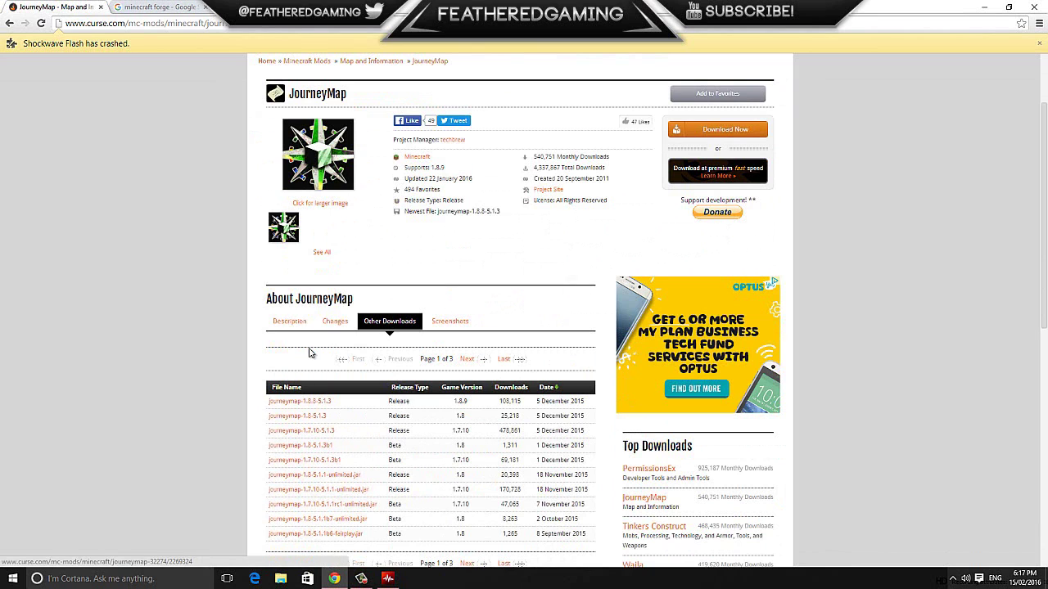
- Download the current JourneyMap file, journeymap-1.8.8-5.1.3, from its Curse page and keep the .jar despite the browser's warning
scroll(494, 260, "up", 1)
scroll(494, 261, "up", 1)
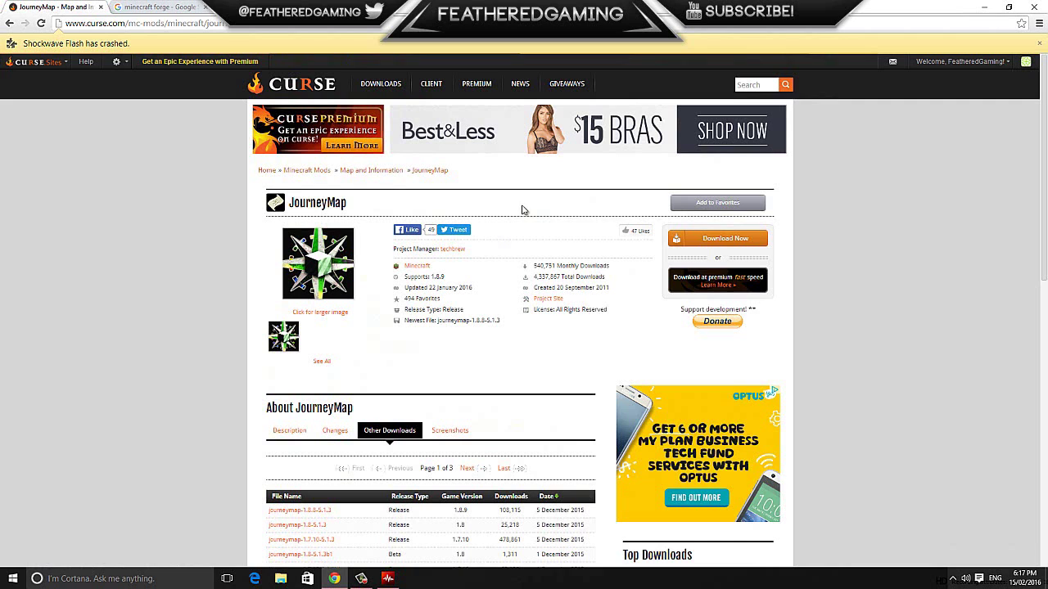
left_click(703, 243)
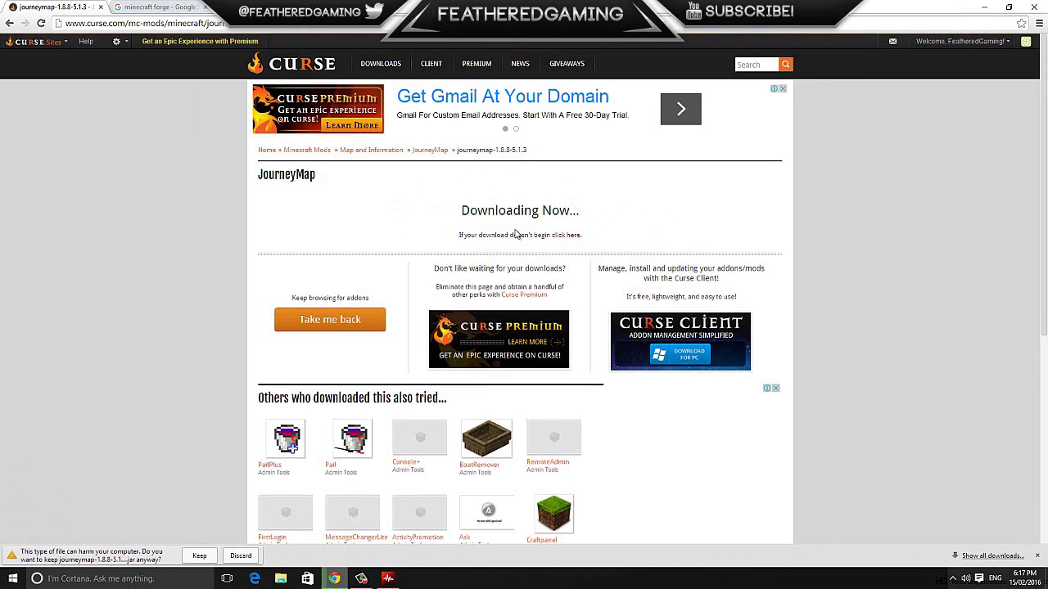
left_click(200, 557)
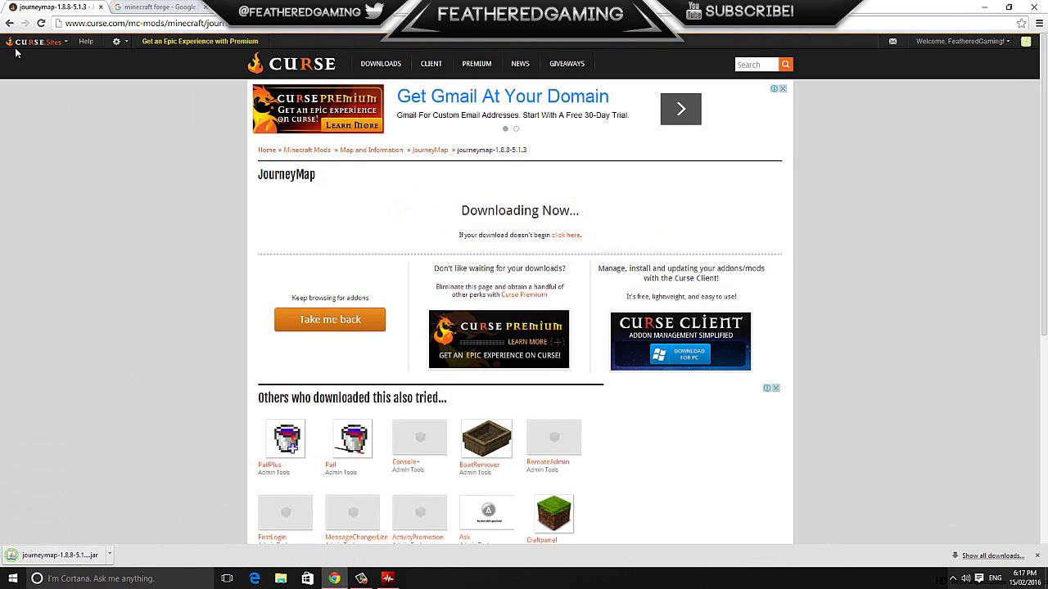
- Return to the JourneyMap project page and view its change notes for the required Minecraft and Forge versions
left_click(9, 24)
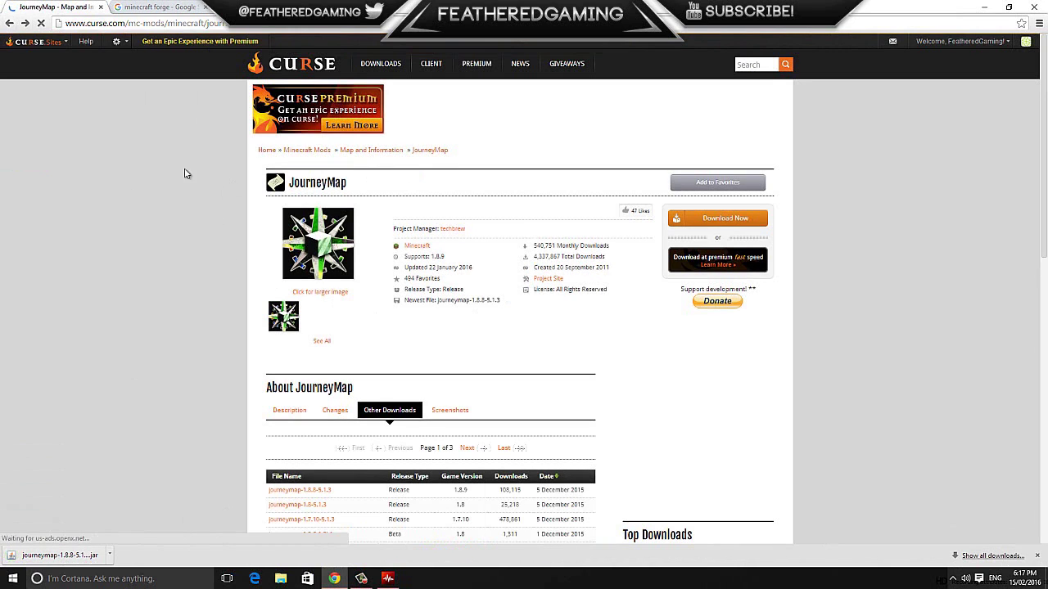
scroll(477, 298, "down", 1)
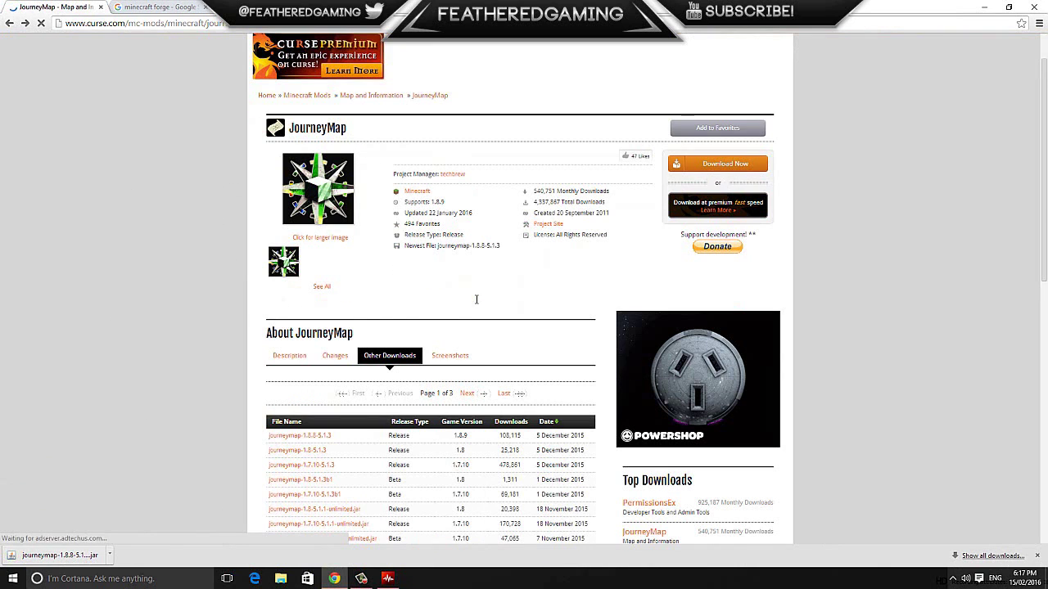
scroll(332, 364, "down", 1)
left_click(334, 303)
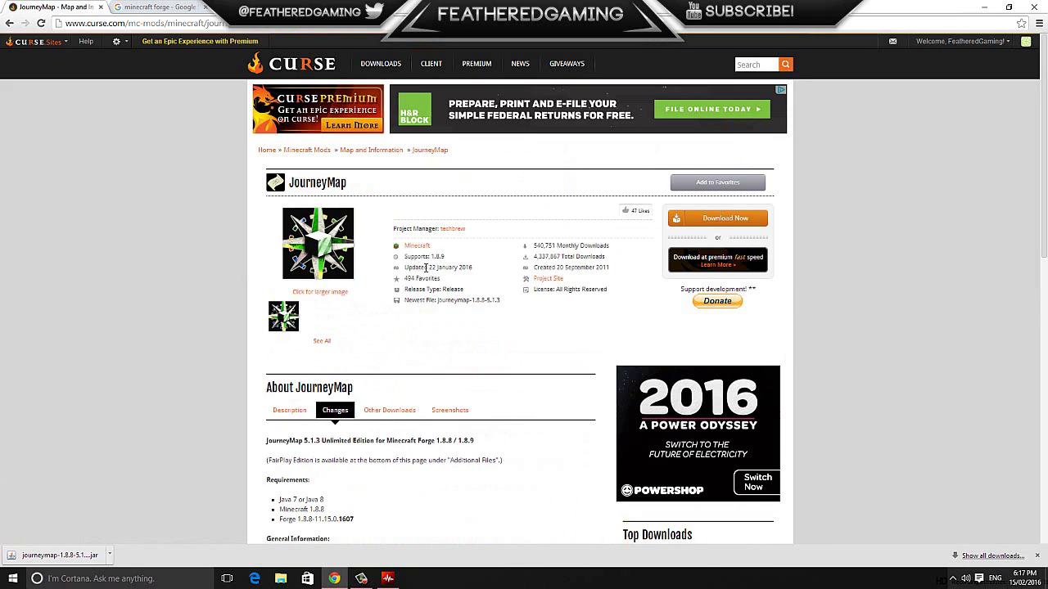
- Download the recommended Forge 1.8.9 - 11.15.1.1722 installer from the Minecraft Forge site, skipping the advertisement and keeping the .jar file
left_click(177, 7)
left_click(123, 132)
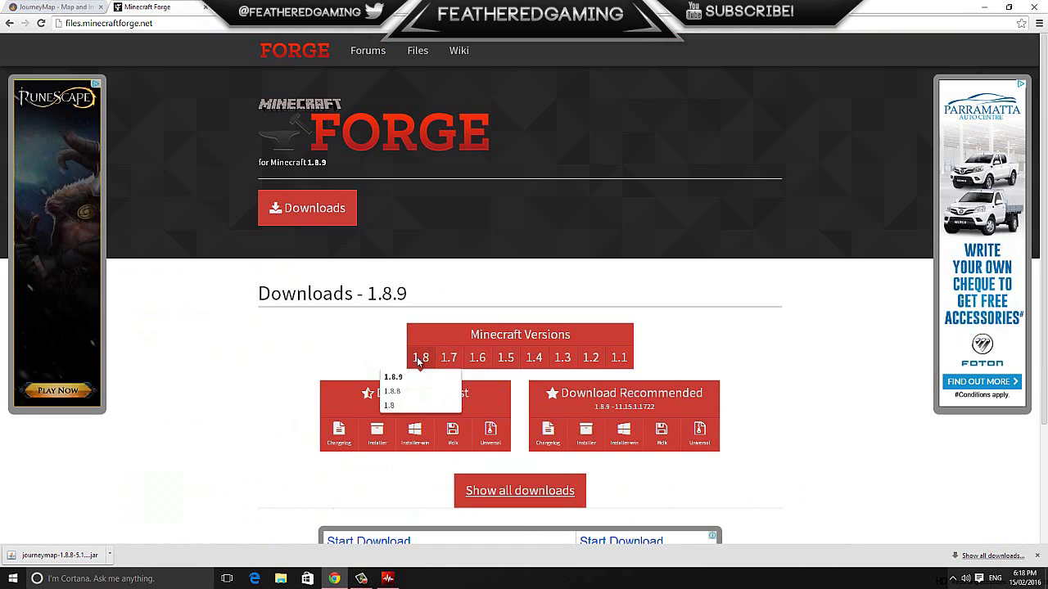
mouse_move(450, 364)
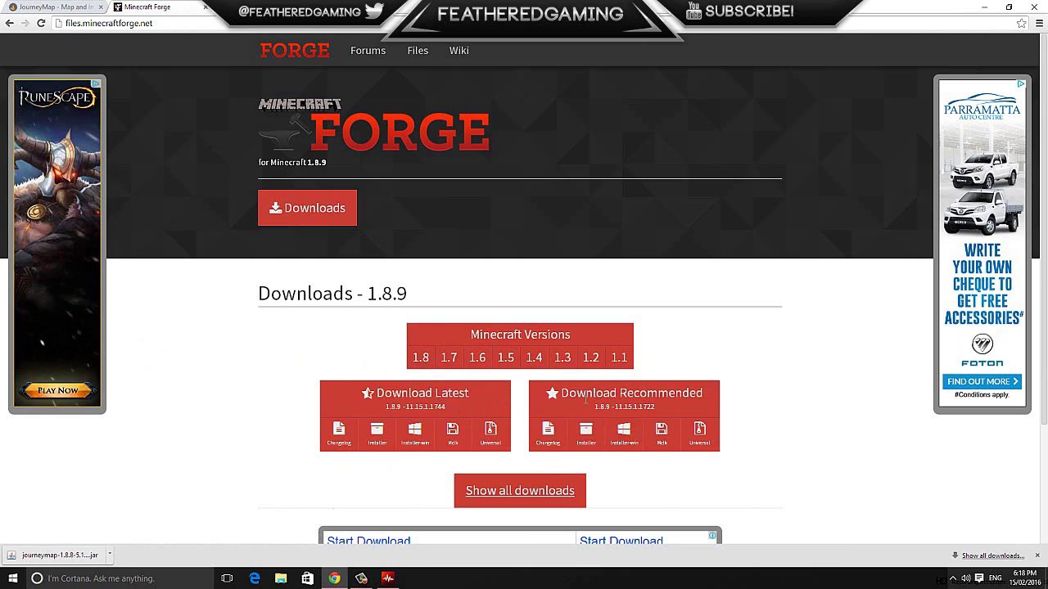
left_click(582, 443)
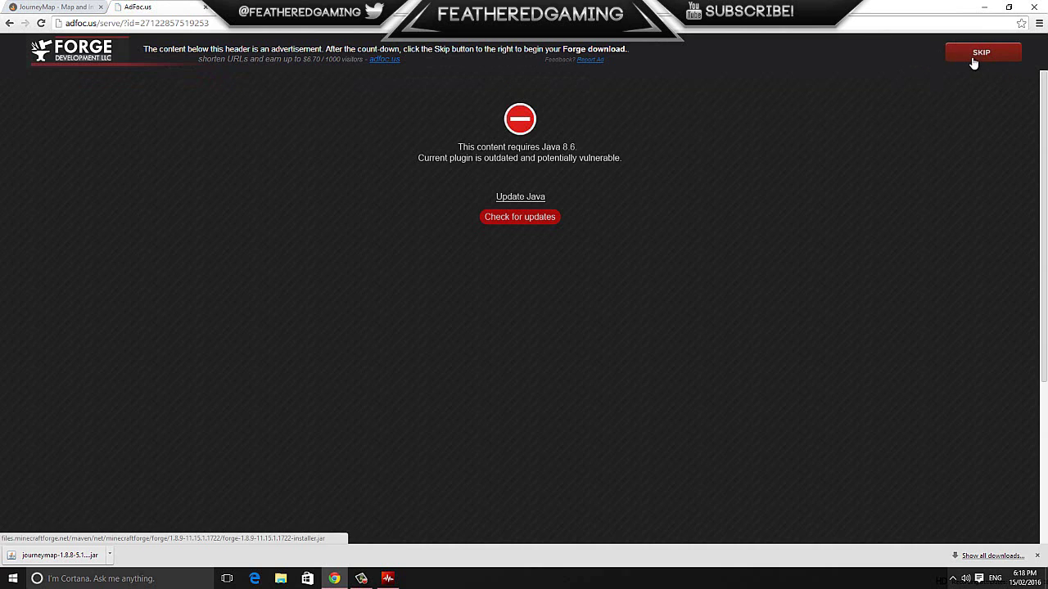
left_click(974, 63)
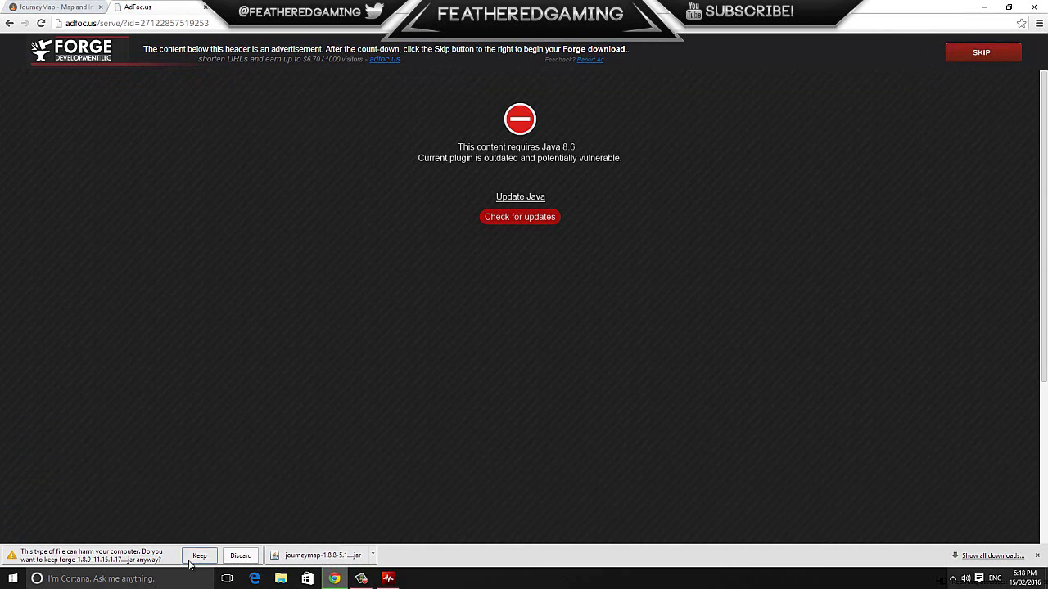
left_click(193, 558)
- Shrink the browser window, place the downloaded JourneyMap and Forge files on the desktop, and minimize the browser
key("super+Down")
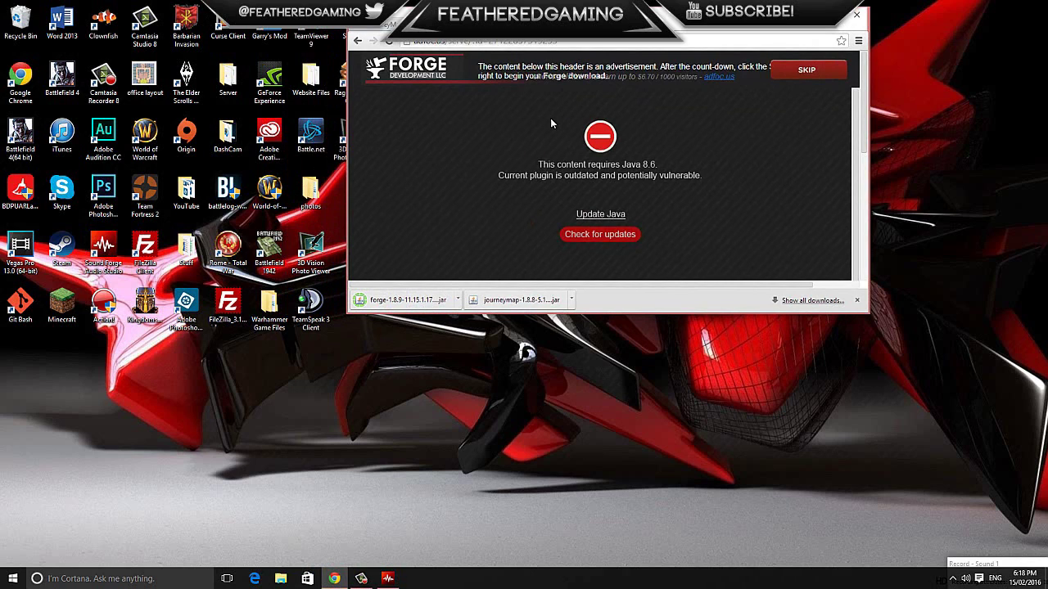
left_click_drag(516, 300, 518, 370)
left_click_drag(416, 304, 381, 412)
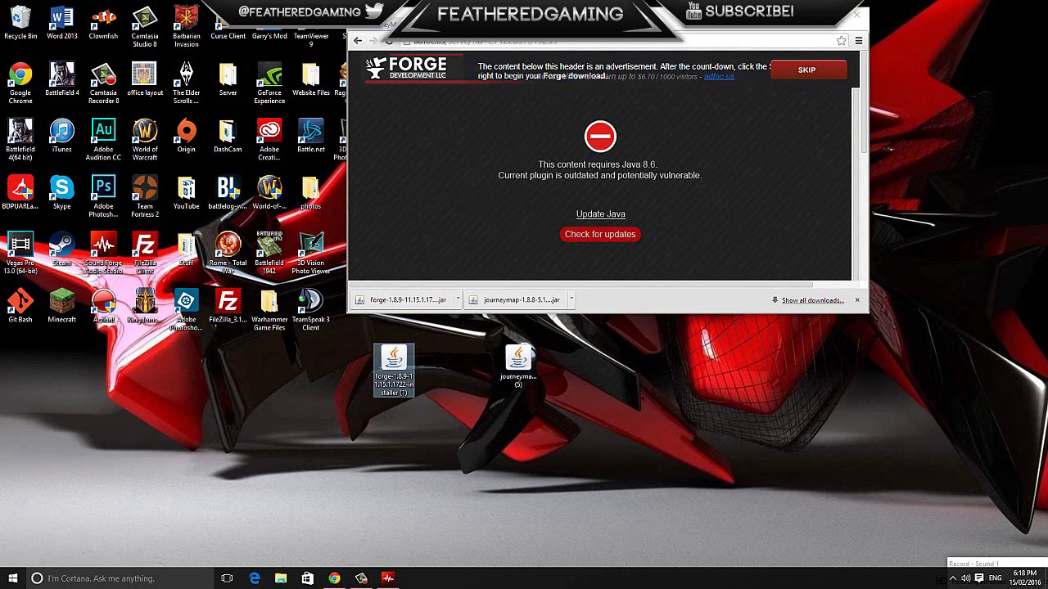
left_click(798, 15)
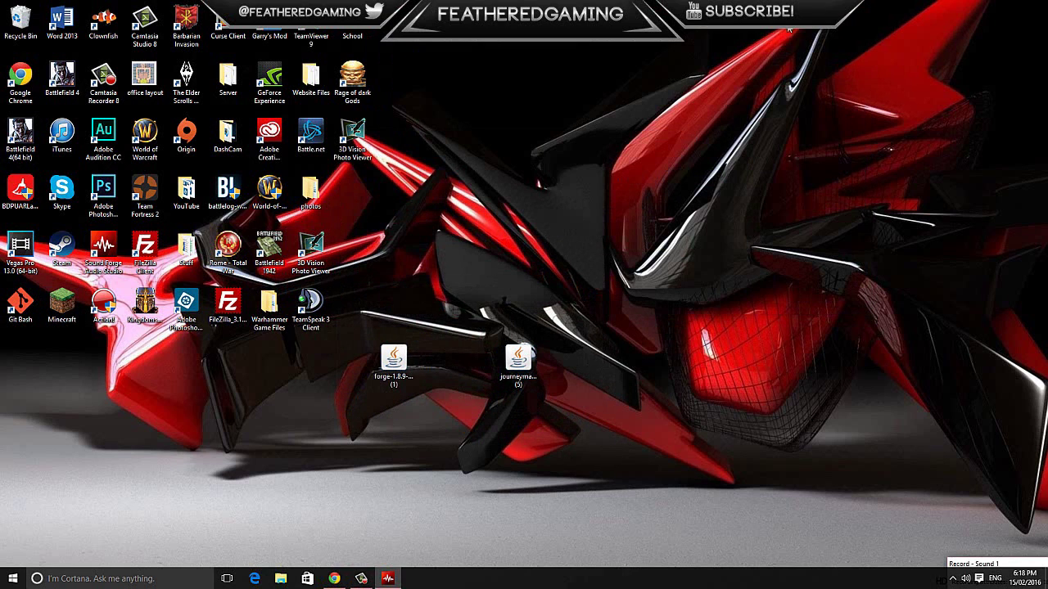
- Run the Forge installer from the desktop and install the client into the default .minecraft folder
left_click(406, 375)
double_click(406, 375)
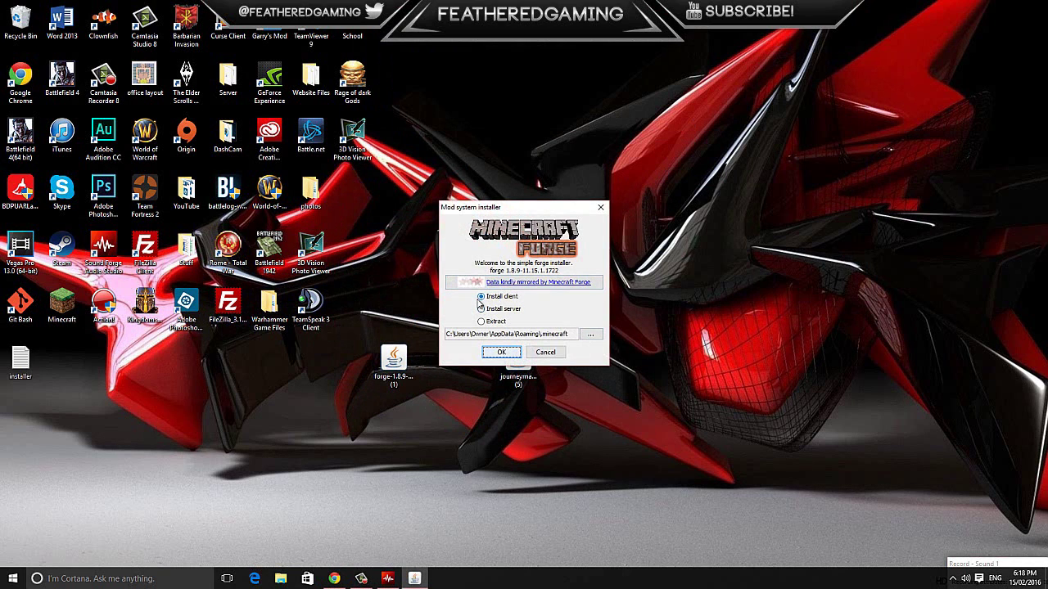
left_click(498, 353)
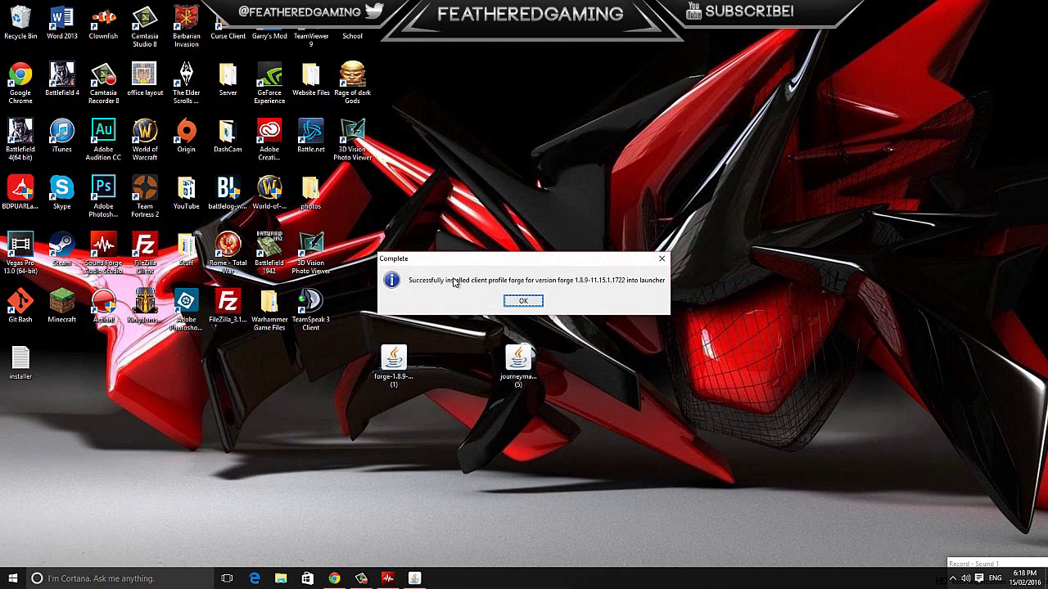
left_click(524, 303)
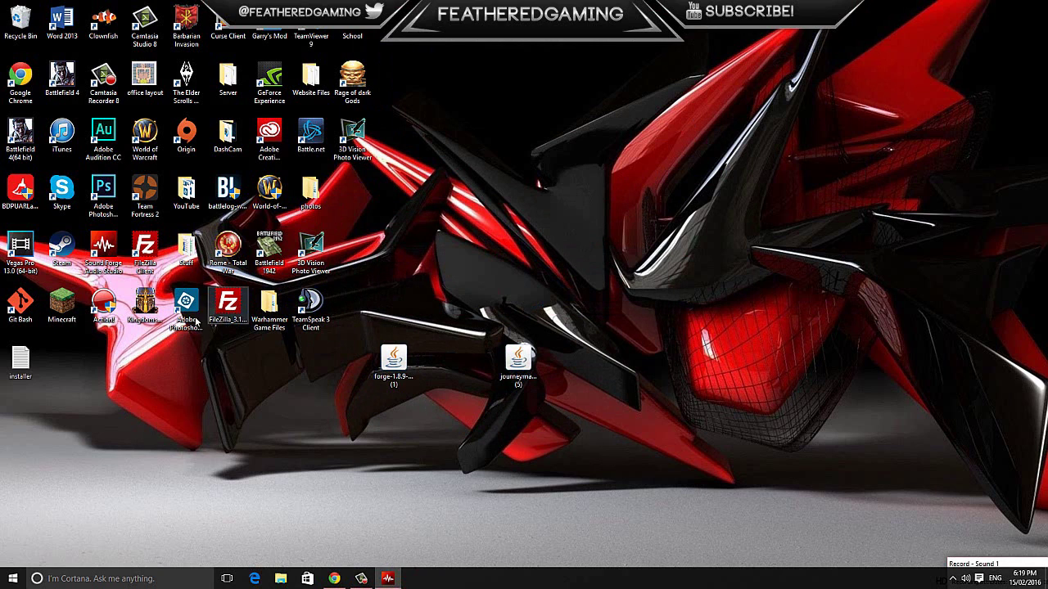
- Set the launcher's OptiFine profile to the Forge 1.8.9-11.15.1.1722 release, save it, and run the game once before closing it
double_click(65, 311)
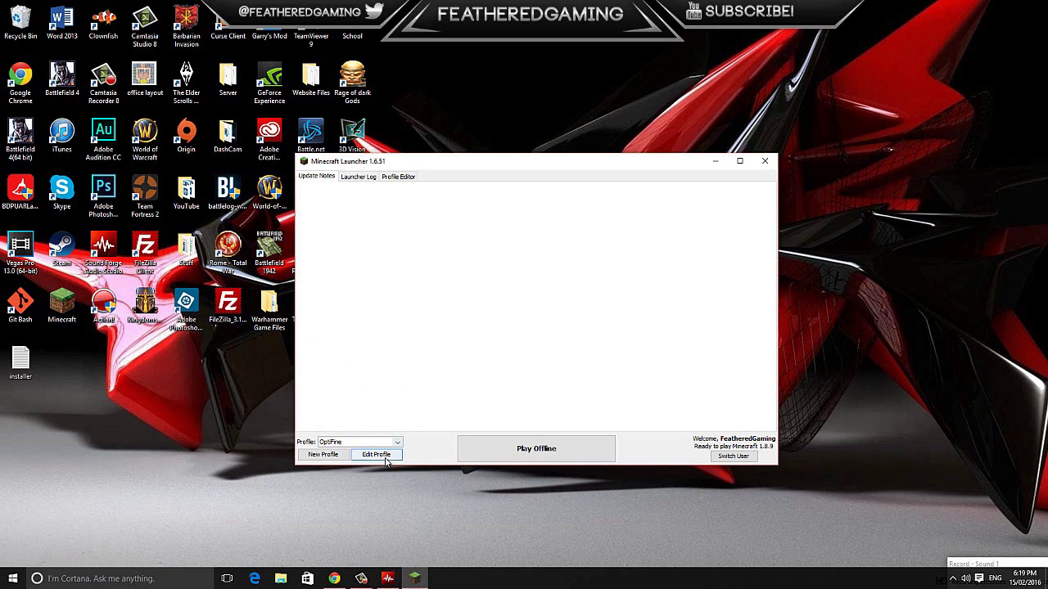
left_click(385, 458)
left_click(496, 357)
scroll(490, 392, "down", 3)
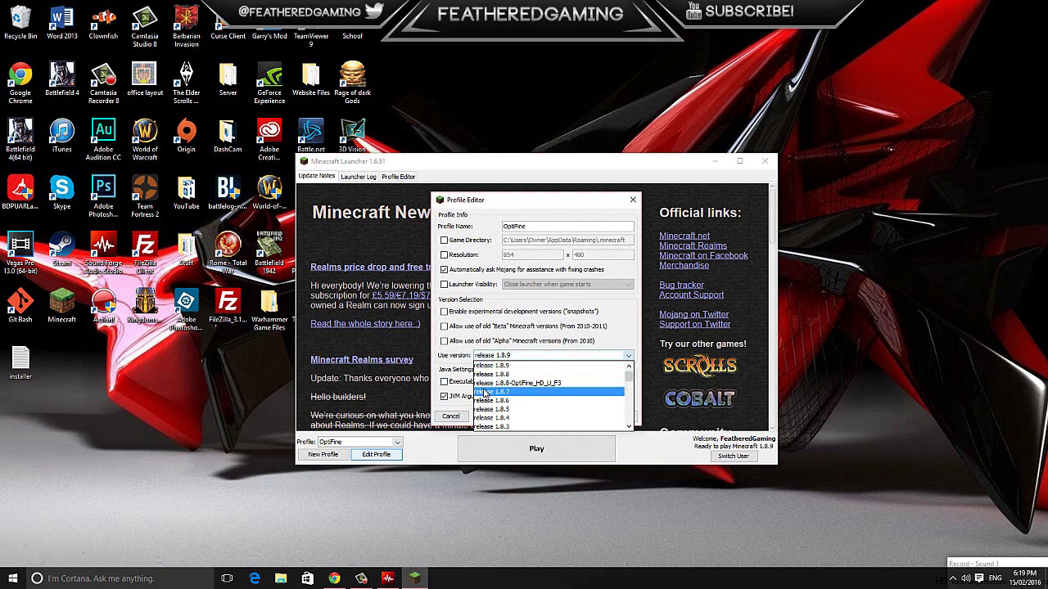
scroll(485, 393, "down", 5)
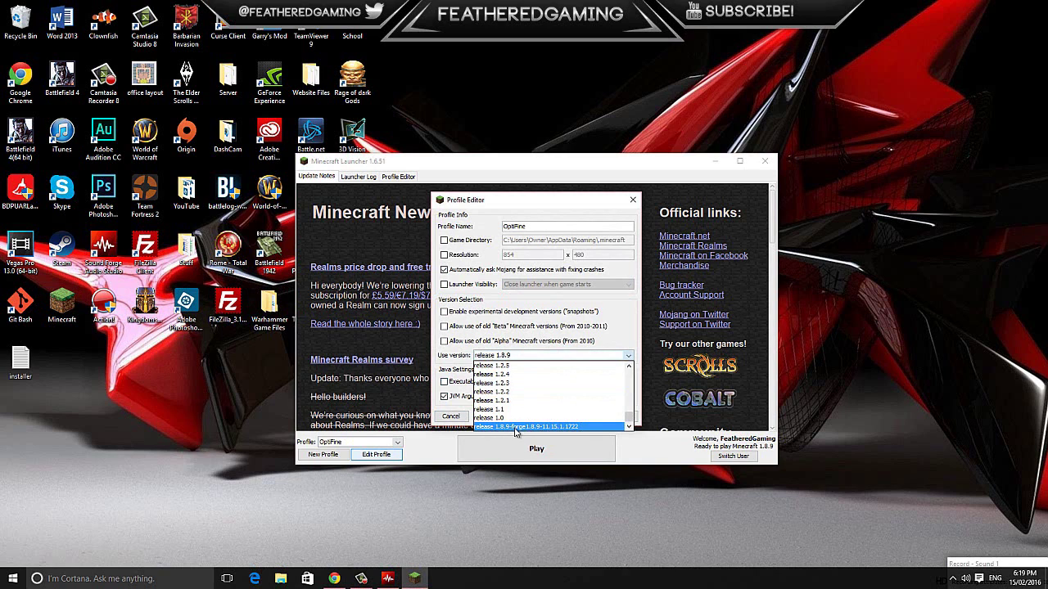
left_click(515, 428)
left_click(614, 418)
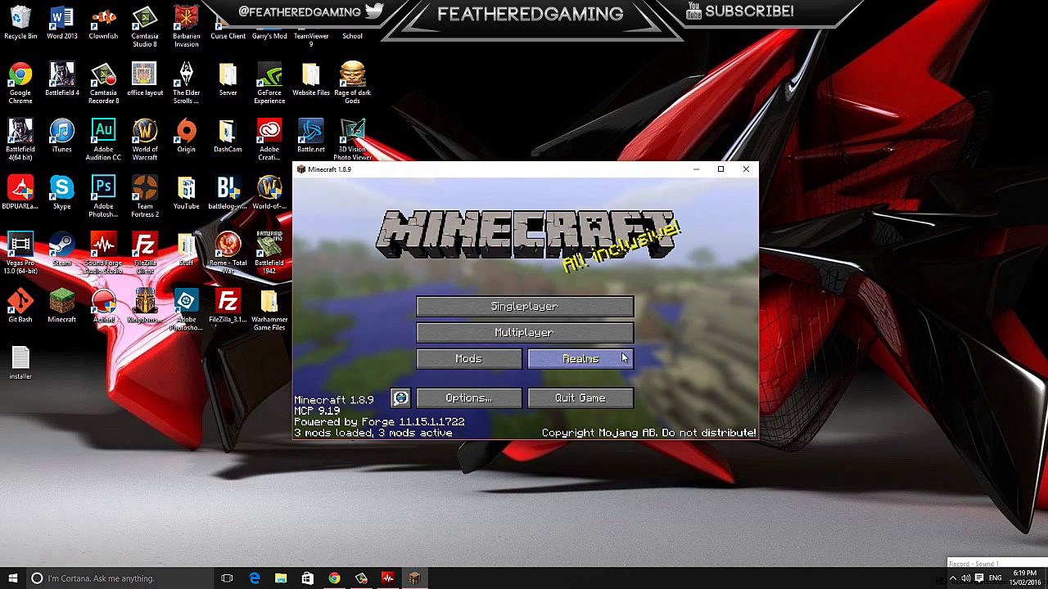
left_click(743, 170)
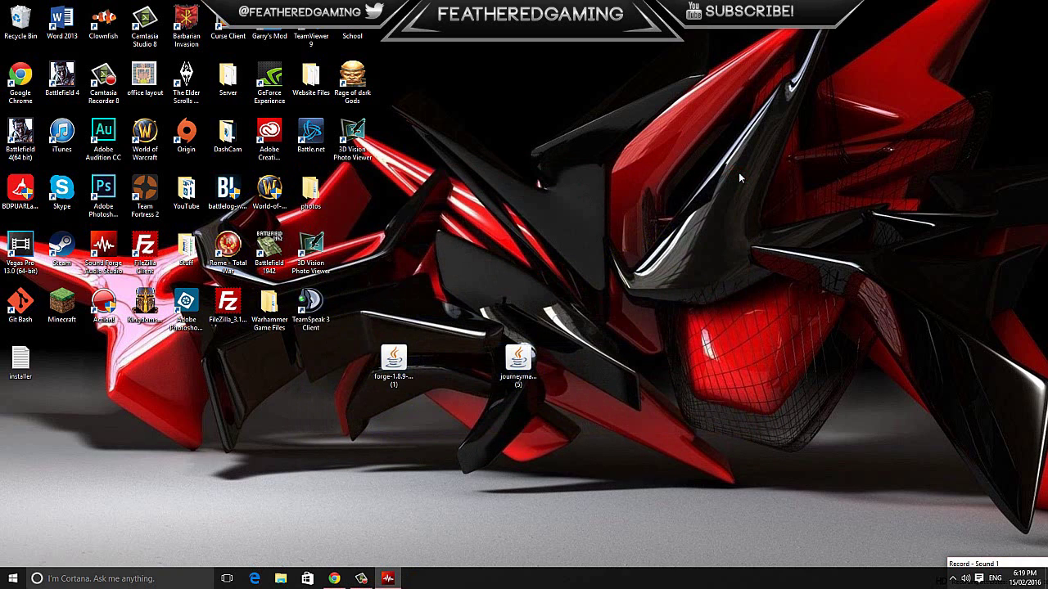
- Open the %appdata% folder through the Windows search and go into its .minecraft folder
left_click(163, 579)
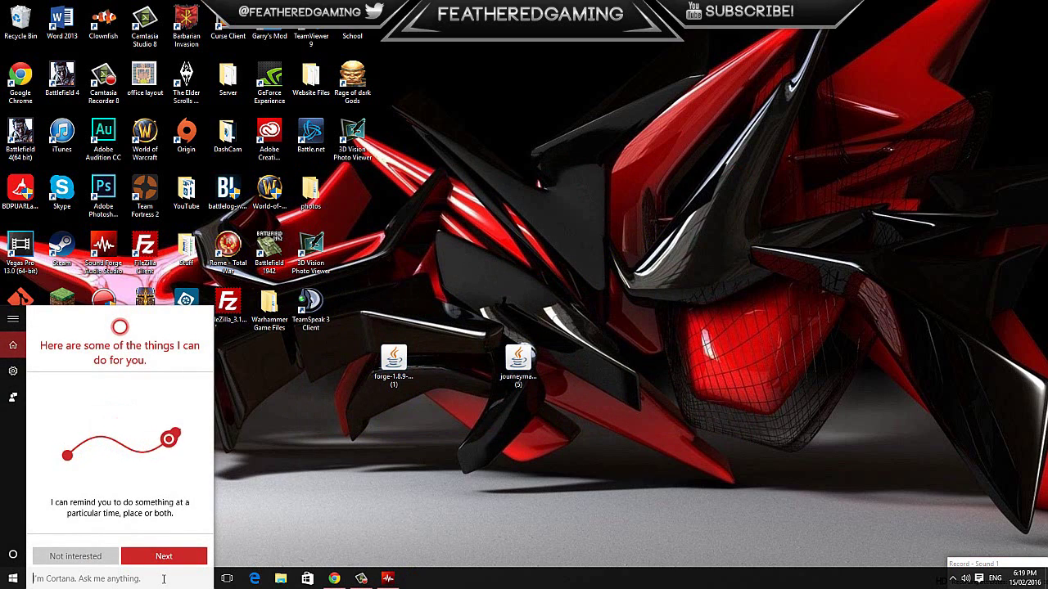
type("%appdata%")
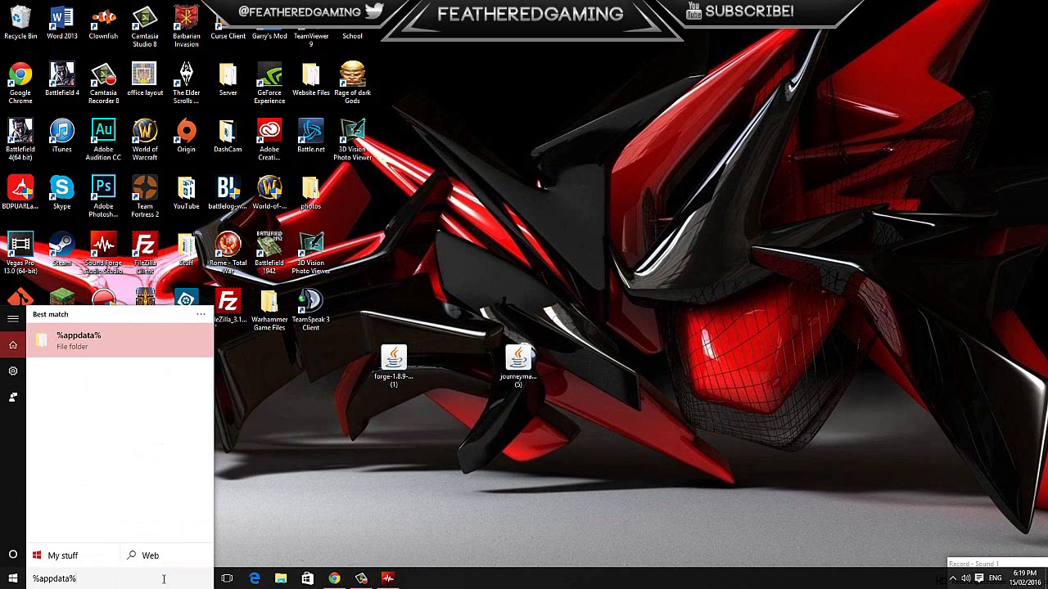
key("Return")
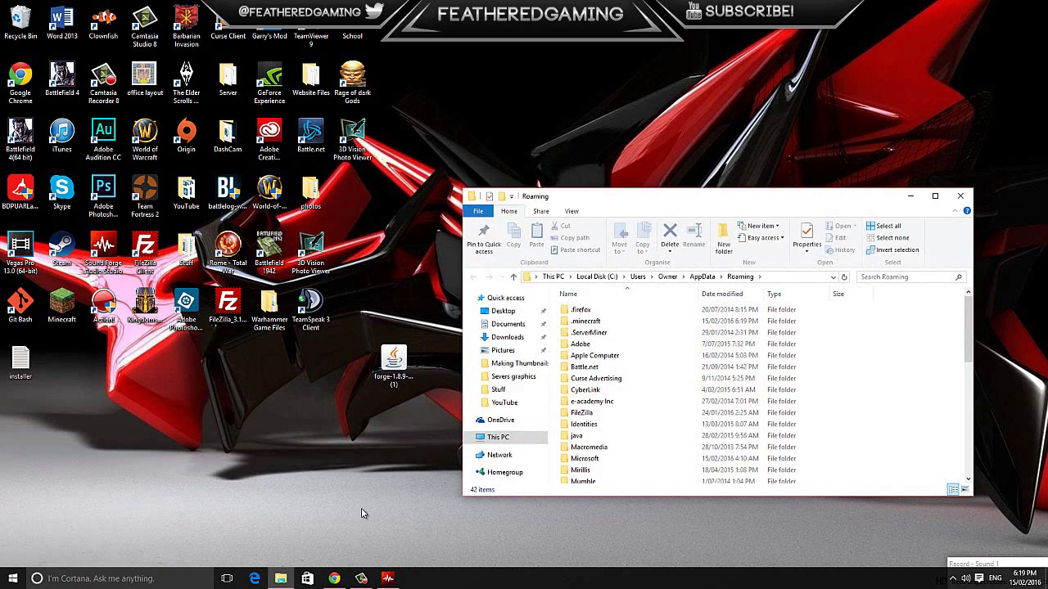
double_click(598, 323)
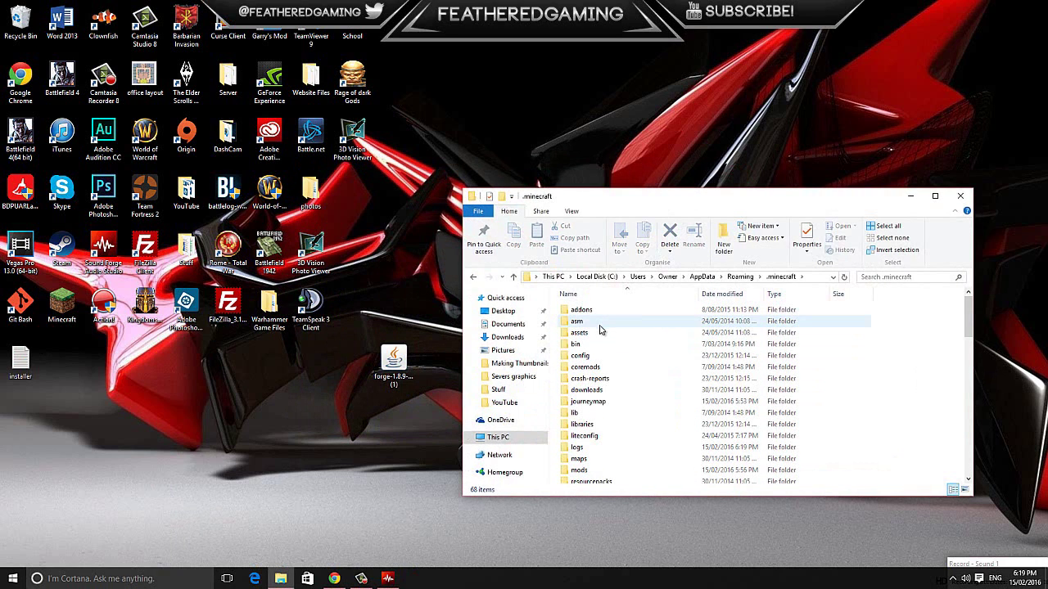
- Open the mods folder inside .minecraft and create a new folder named 1.8.9 in it
scroll(598, 337, "down", 2)
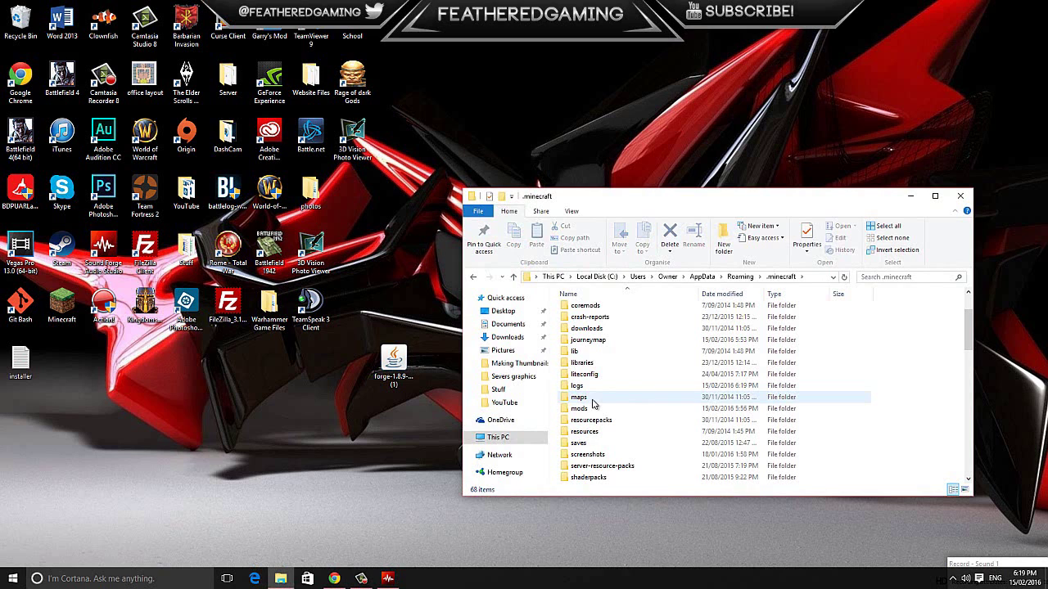
double_click(591, 407)
left_click_drag(590, 198, 631, 139)
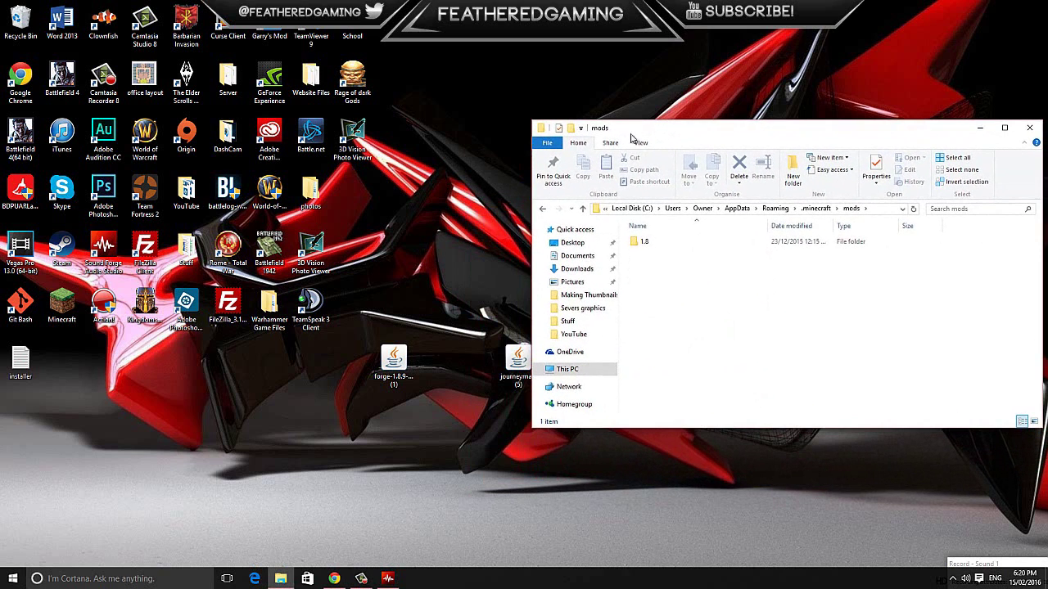
right_click(654, 280)
mouse_move(732, 449)
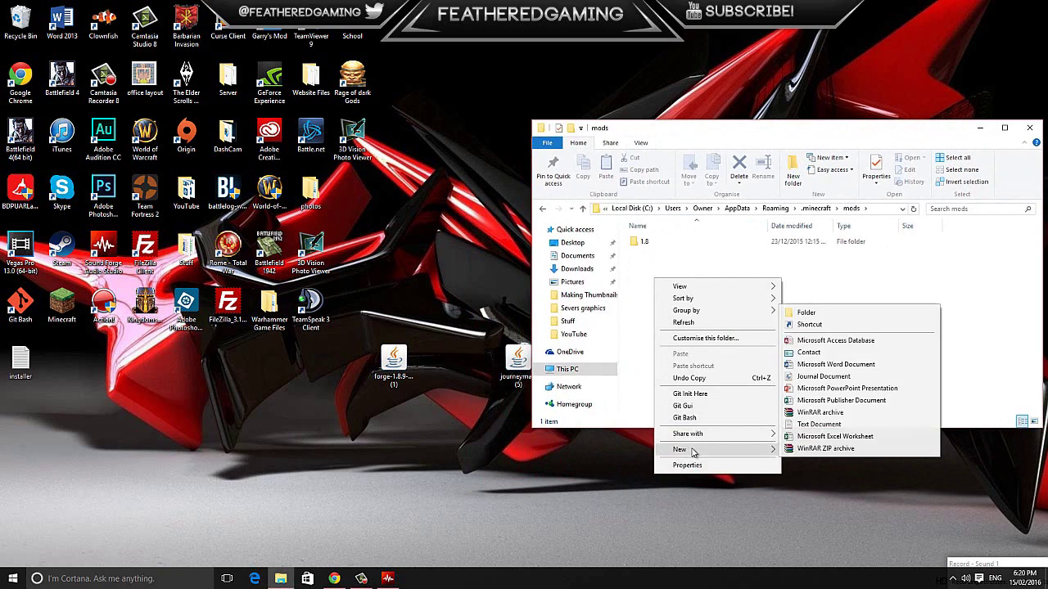
left_click(794, 312)
key("BackSpace")
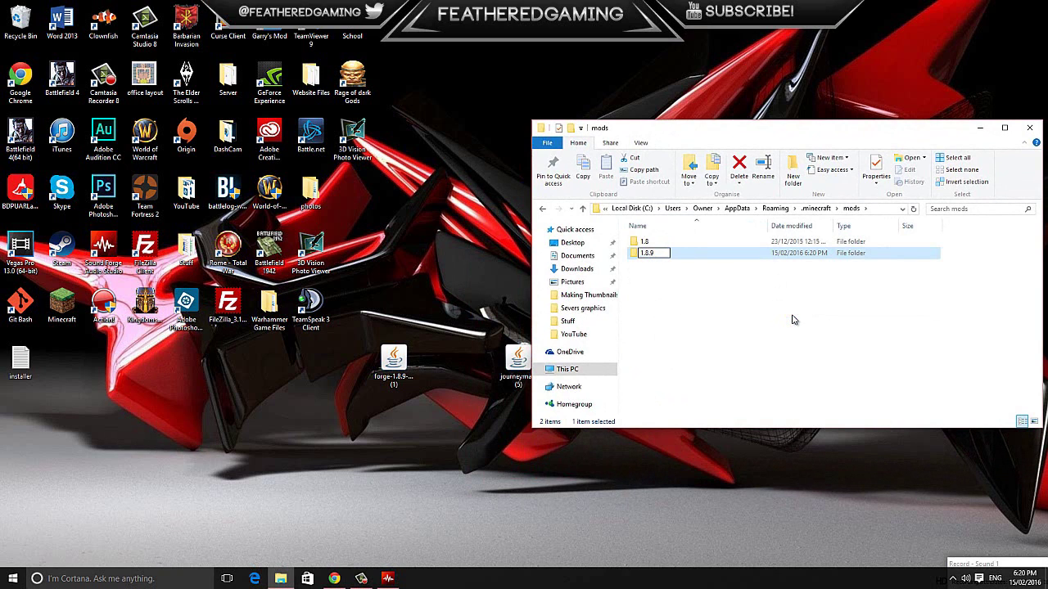
key("Return")
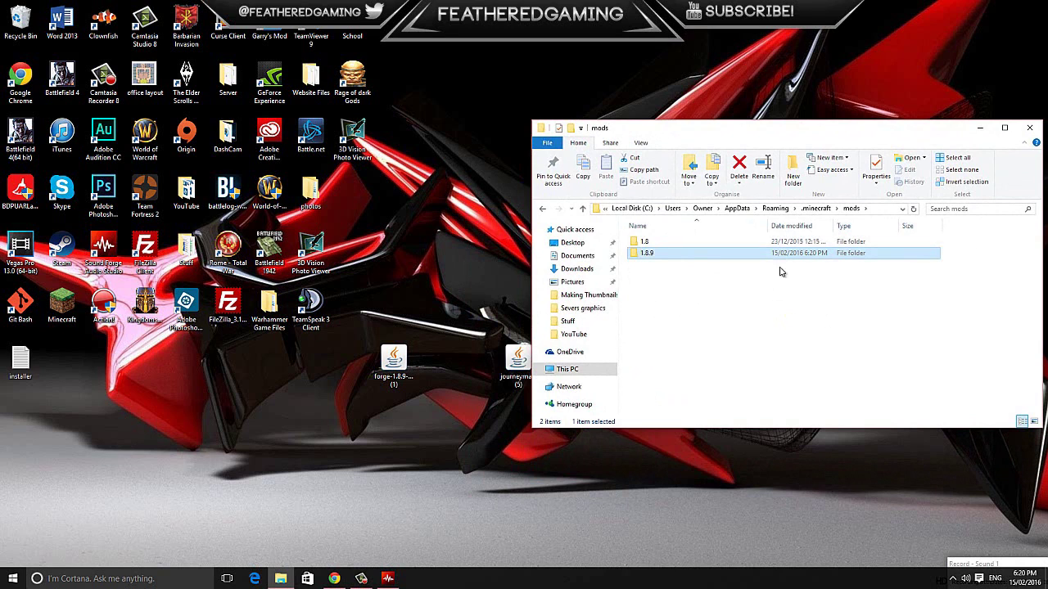
- Move the JourneyMap file from the desktop into the 1.8.9 mods folder, check it is there, and close the folder window
left_click_drag(667, 141, 696, 140)
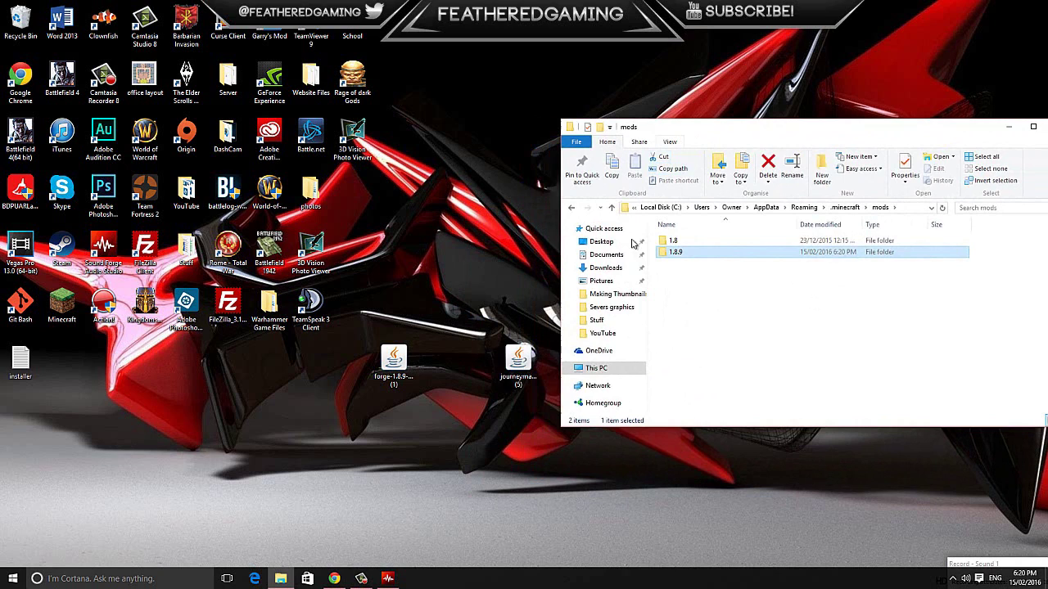
left_click_drag(517, 365, 676, 252)
double_click(676, 254)
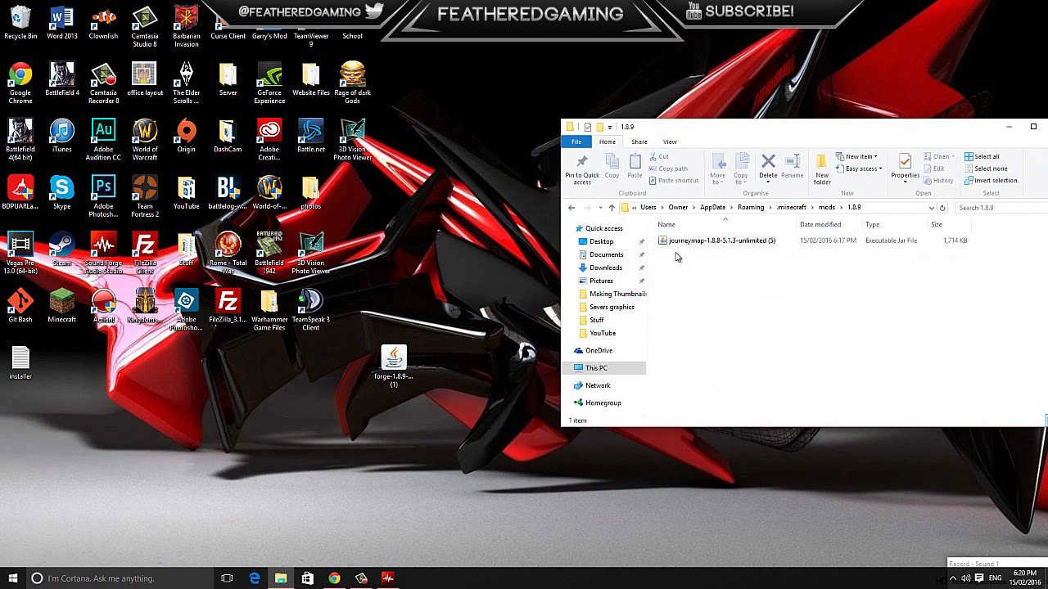
left_click(576, 208)
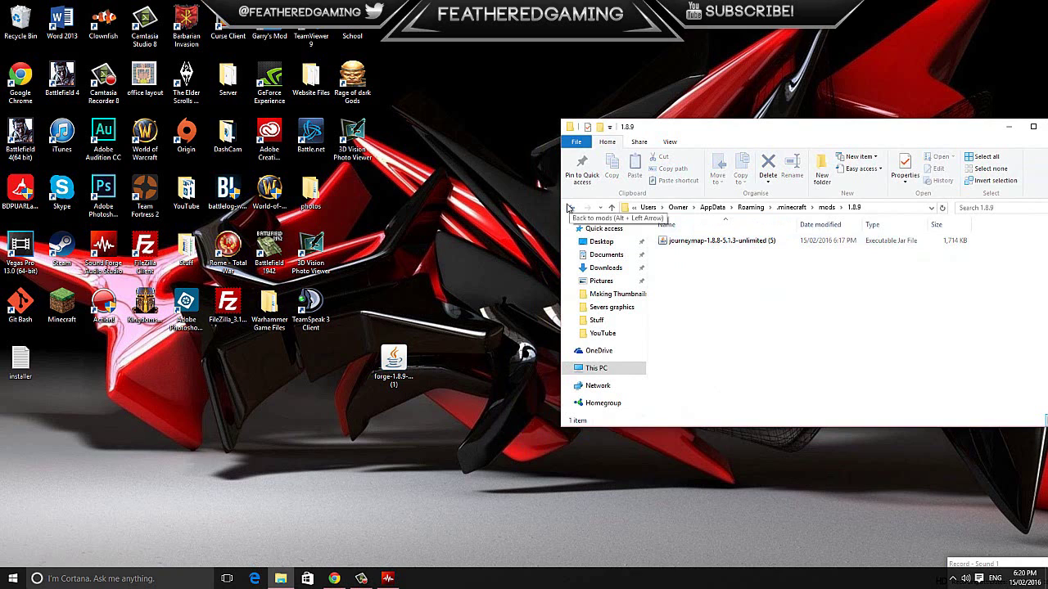
left_click_drag(786, 127, 580, 136)
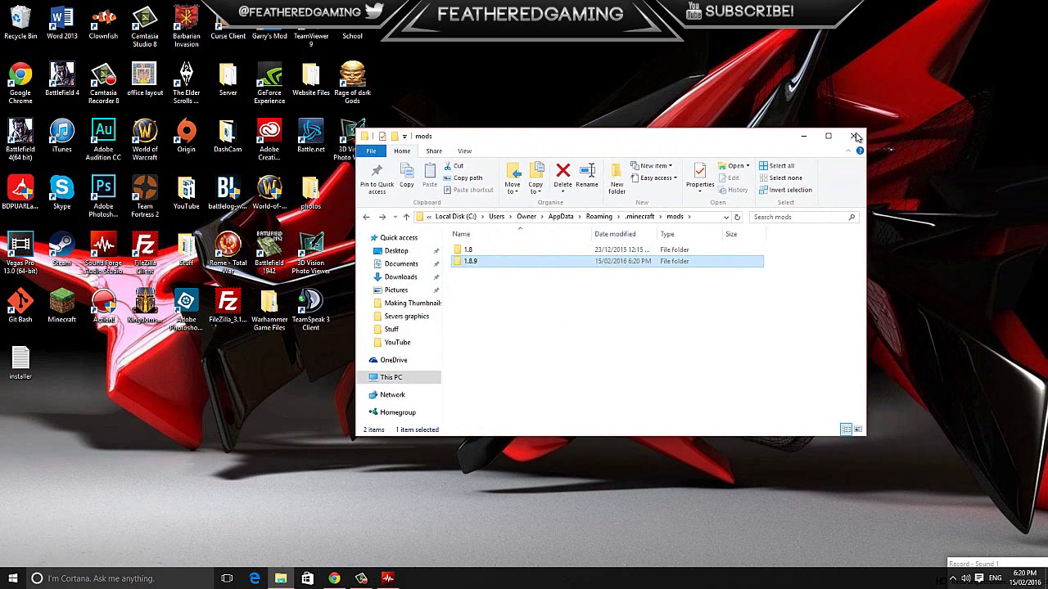
left_click(855, 136)
- Start Minecraft through the launcher with the OptiFine profile and check the game's mod list for JourneyMap
double_click(68, 304)
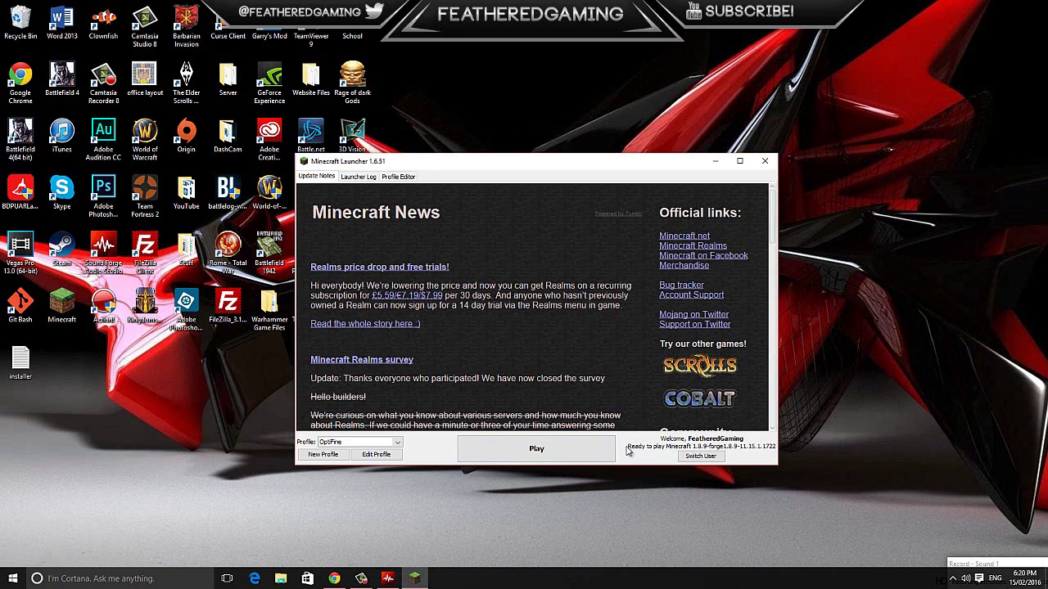
left_click(563, 456)
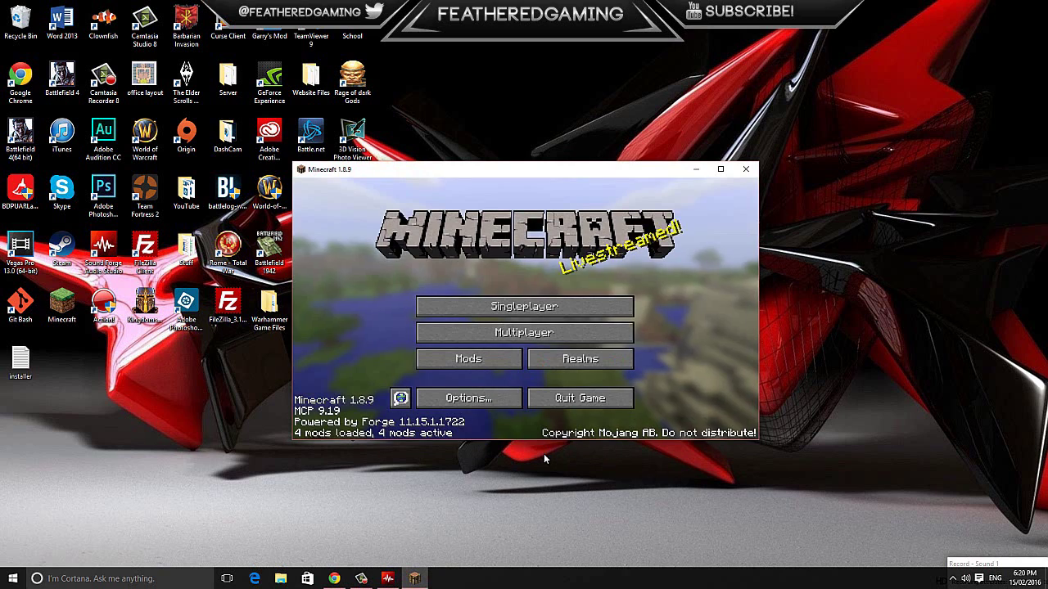
left_click(452, 364)
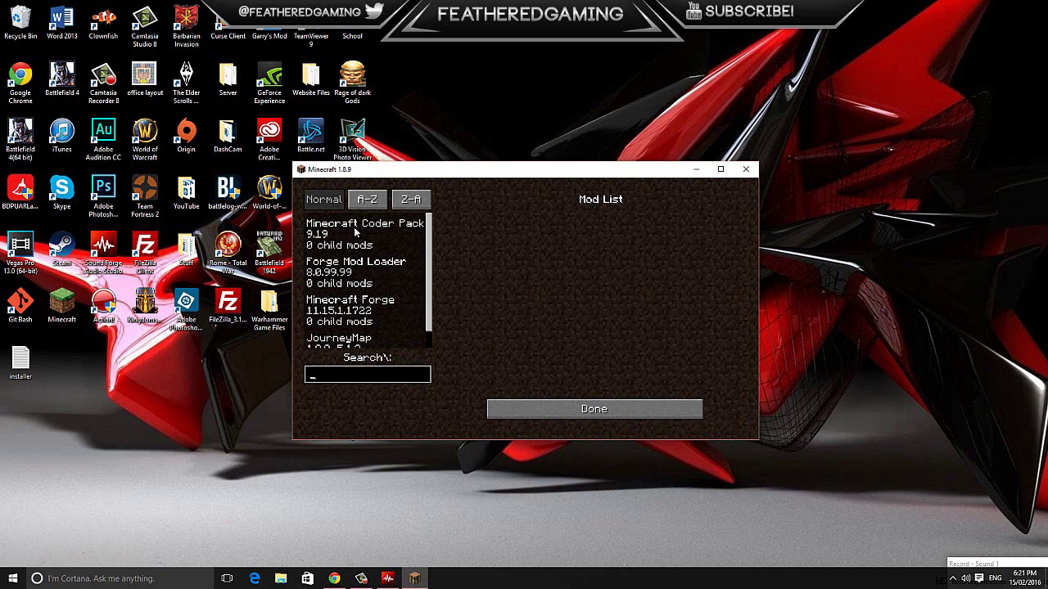
scroll(352, 237, "down", 1)
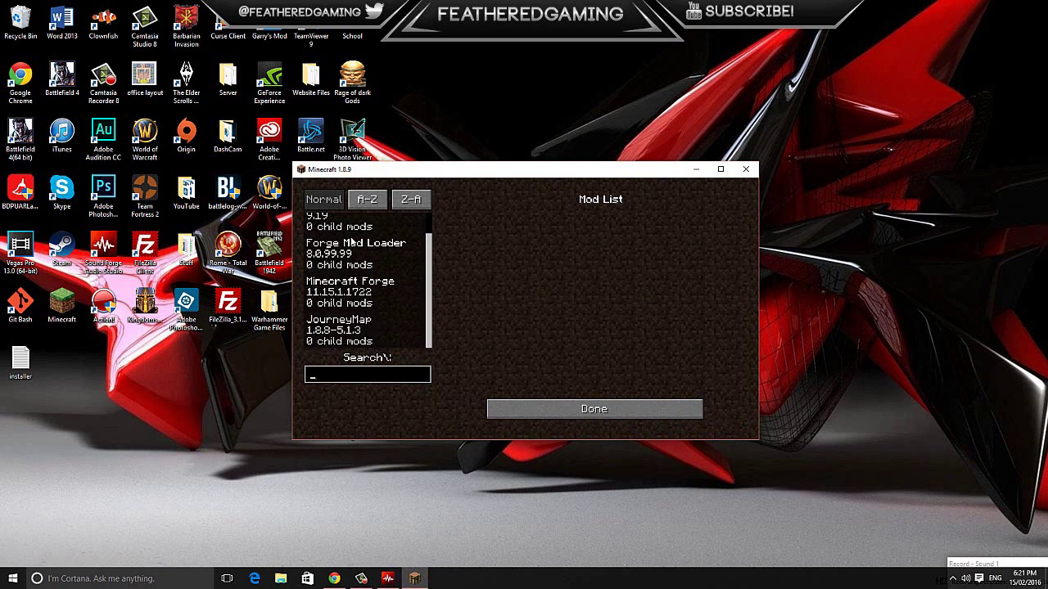
left_click(577, 410)
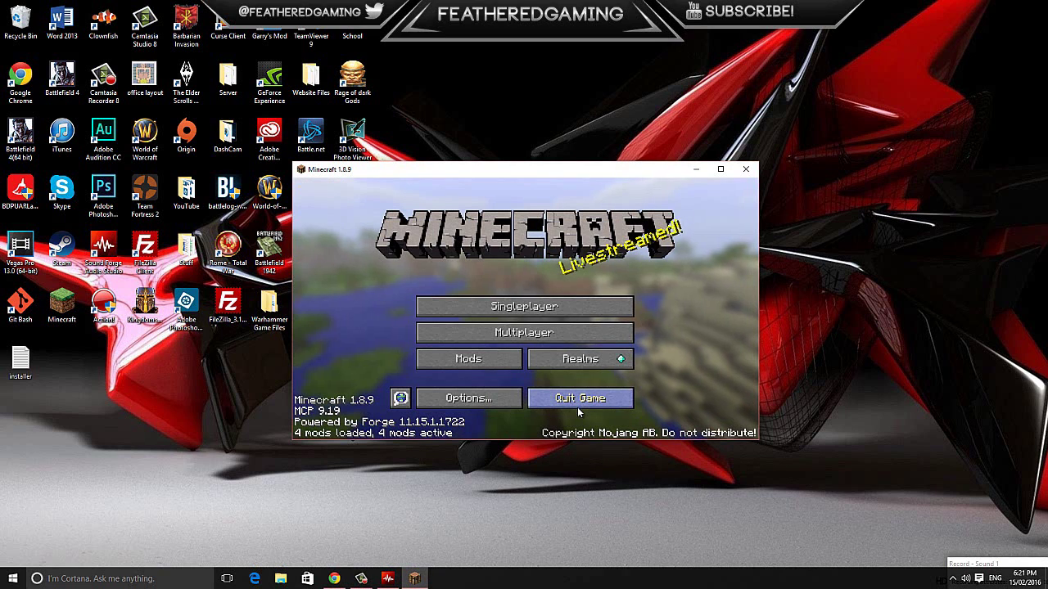
- Load an existing singleplayer world from the main menu
left_click(527, 303)
left_click(484, 241)
left_click(446, 390)
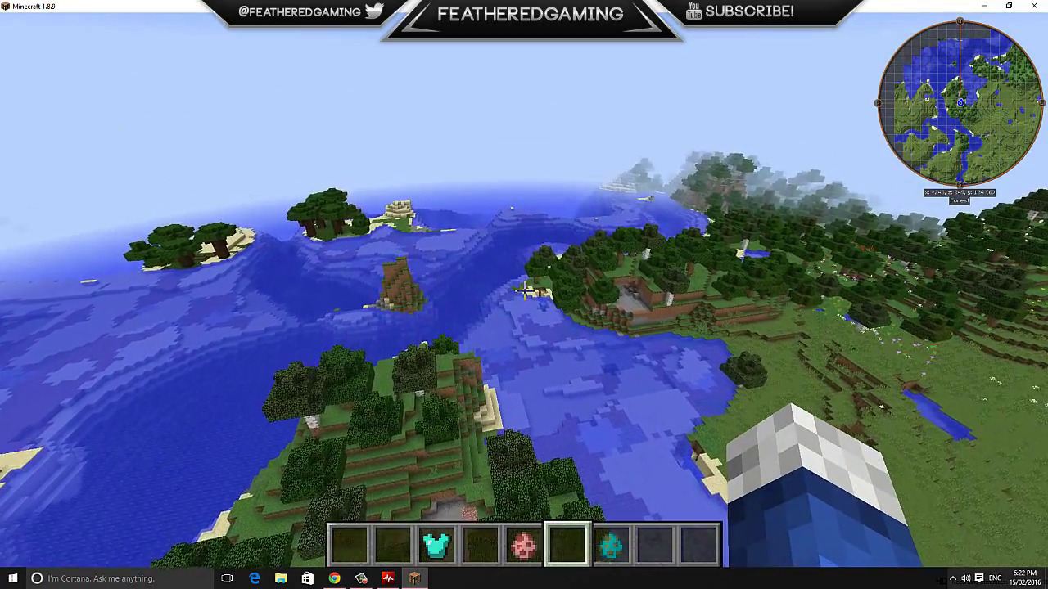
- Open JourneyMap's full-screen map, view the explored terrain and its map controls, and return to the game
key("t")
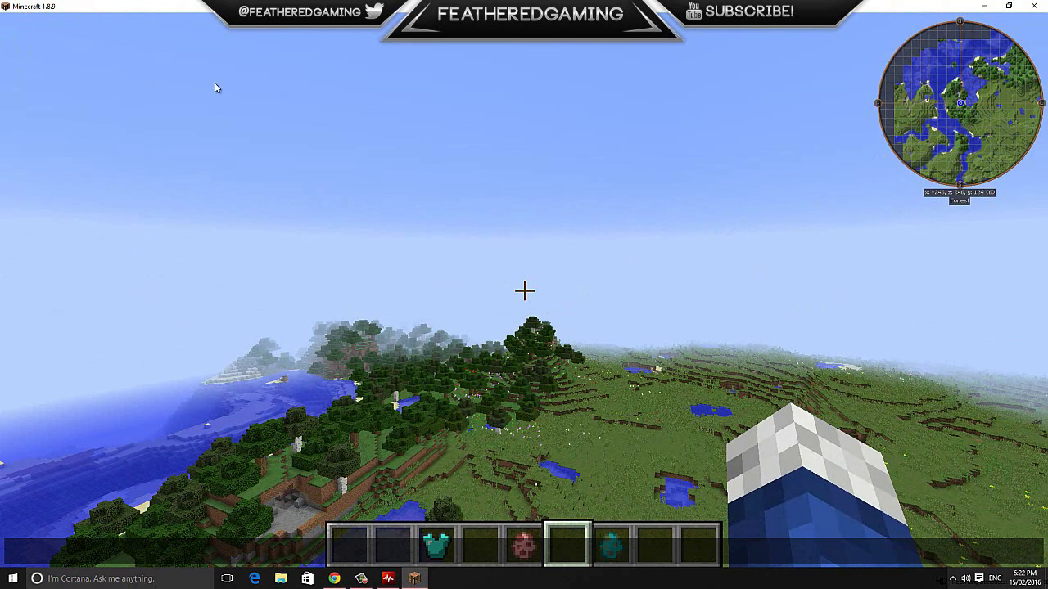
key("Escape")
key("j")
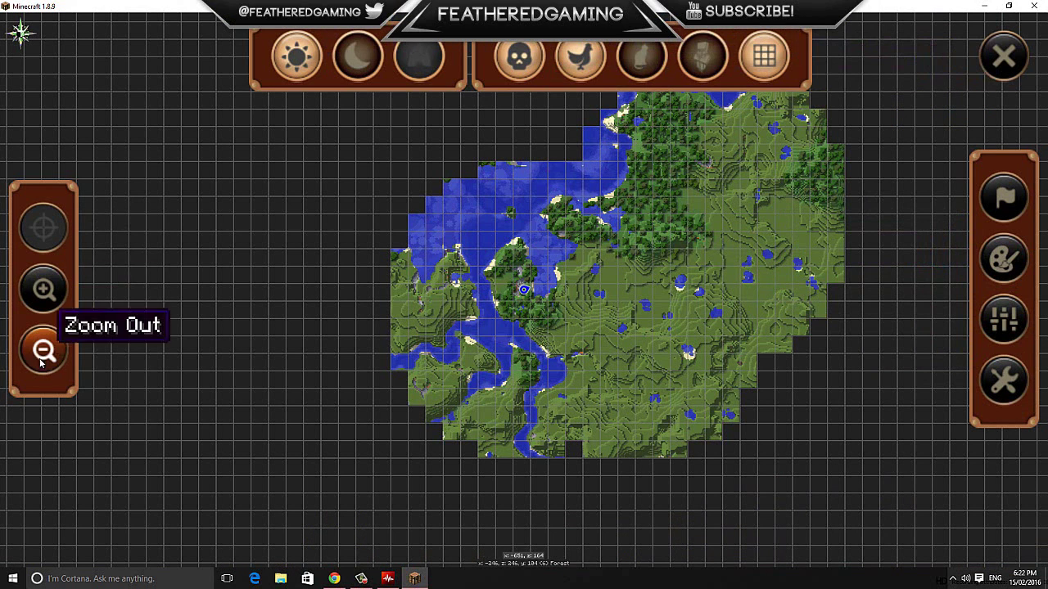
left_click(1006, 56)
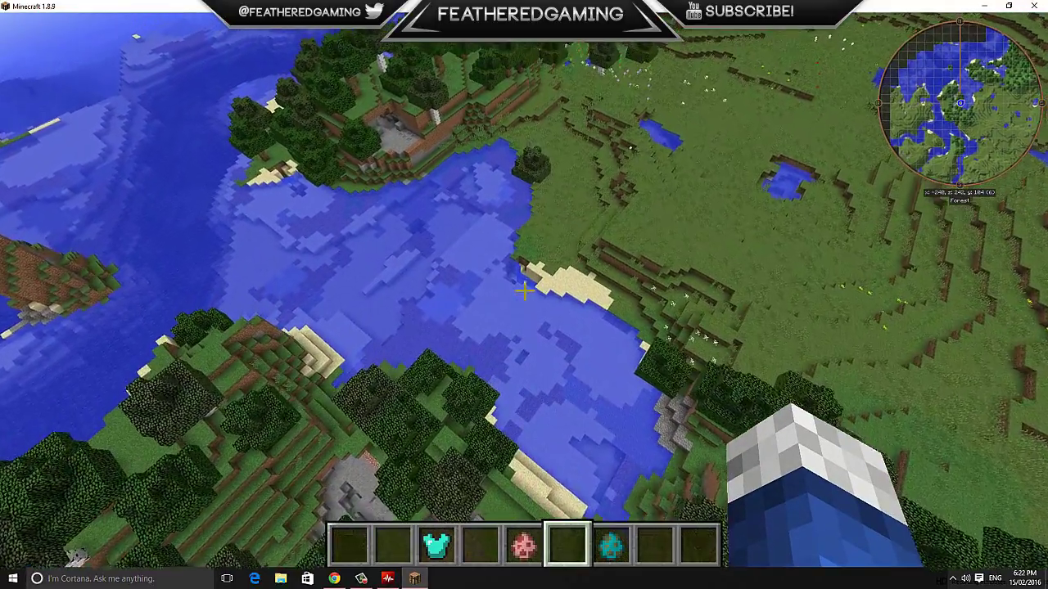
- Fly across the forest and plains to examine how the JourneyMap minimap tracks terrain, coordinates, biomes and nearby mobs
key("w")
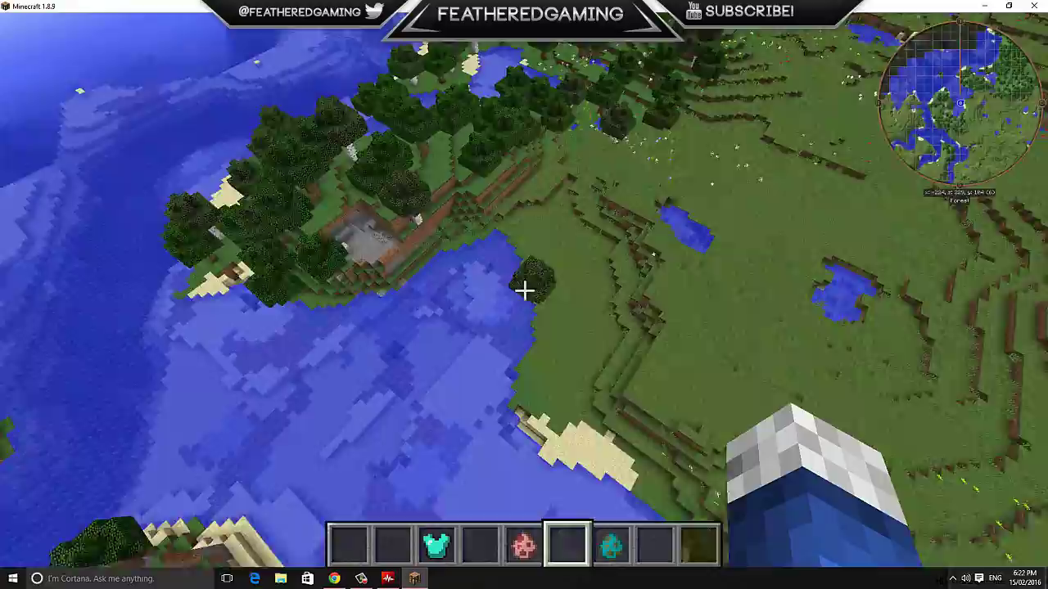
key("shift")
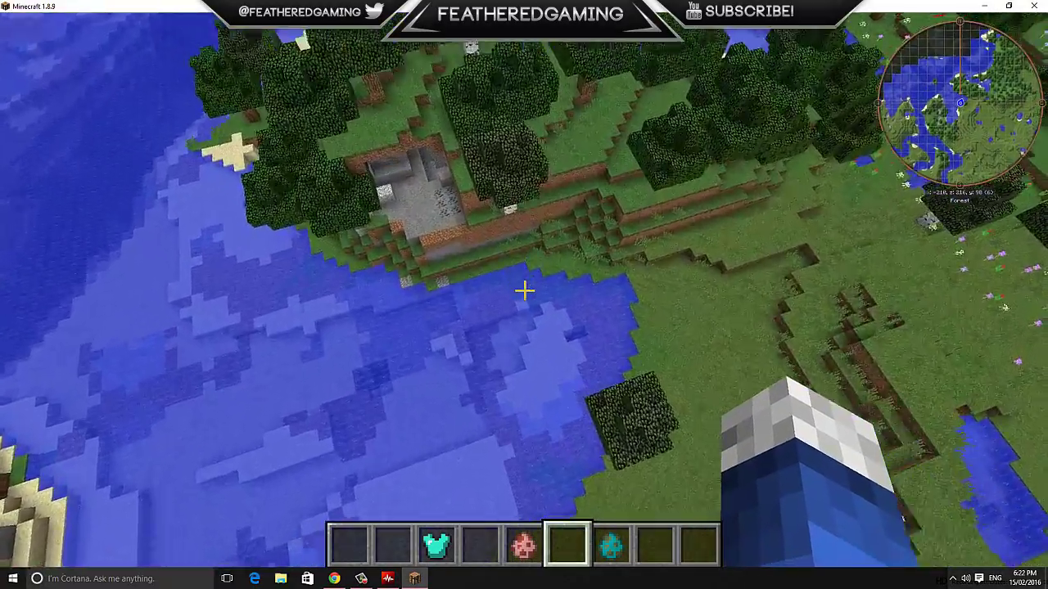
key("shift")
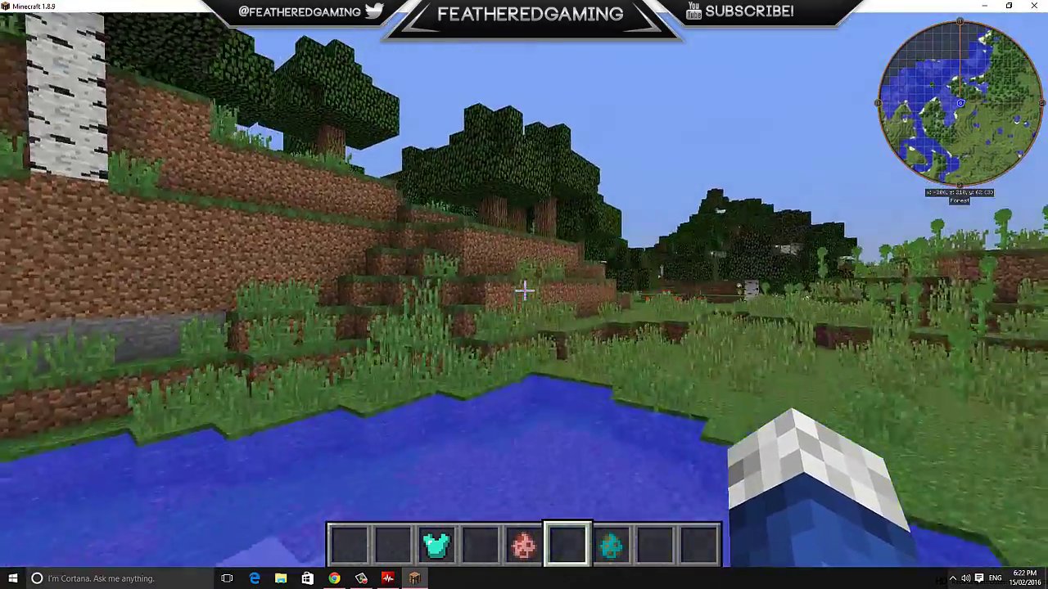
key("w")
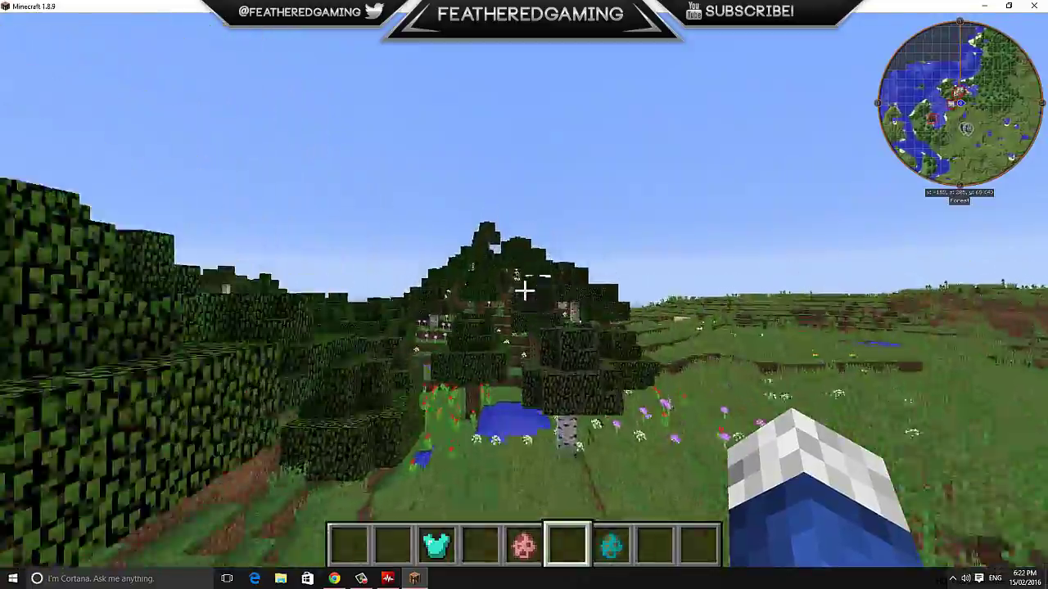
key("w")
key("w")
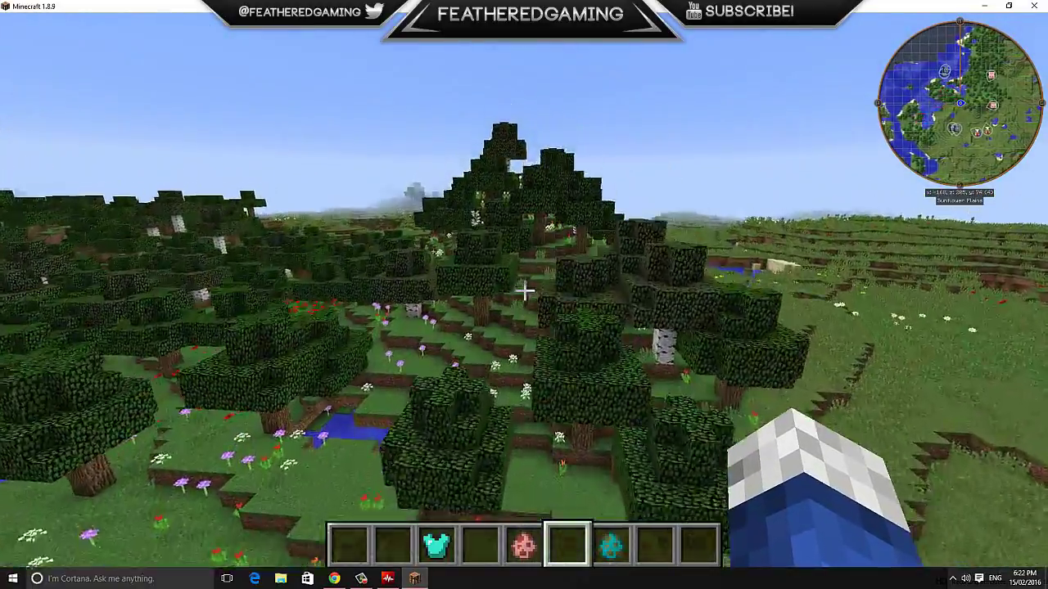
key("w")
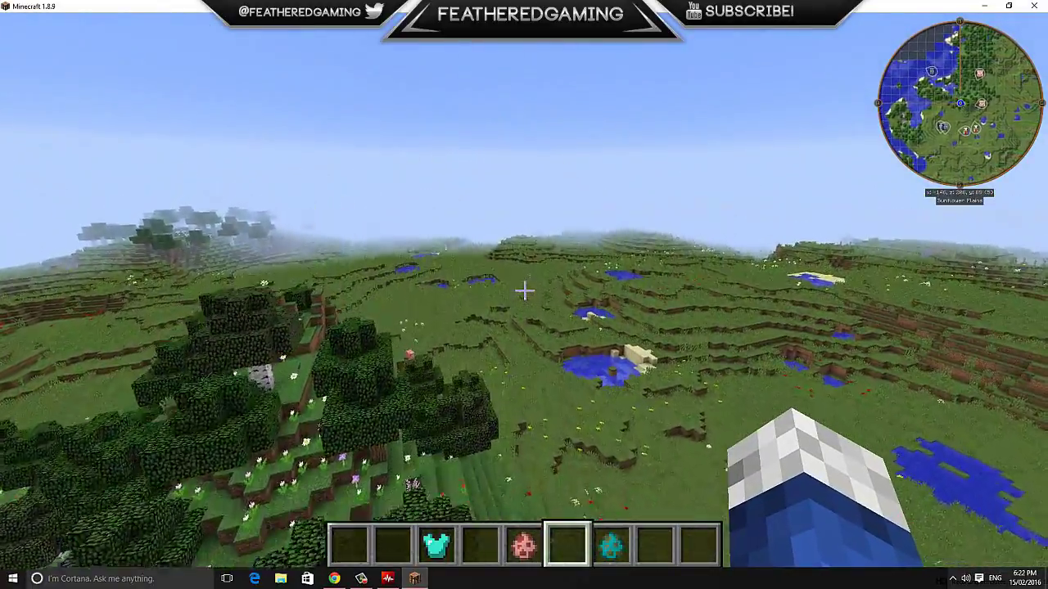
key("w")
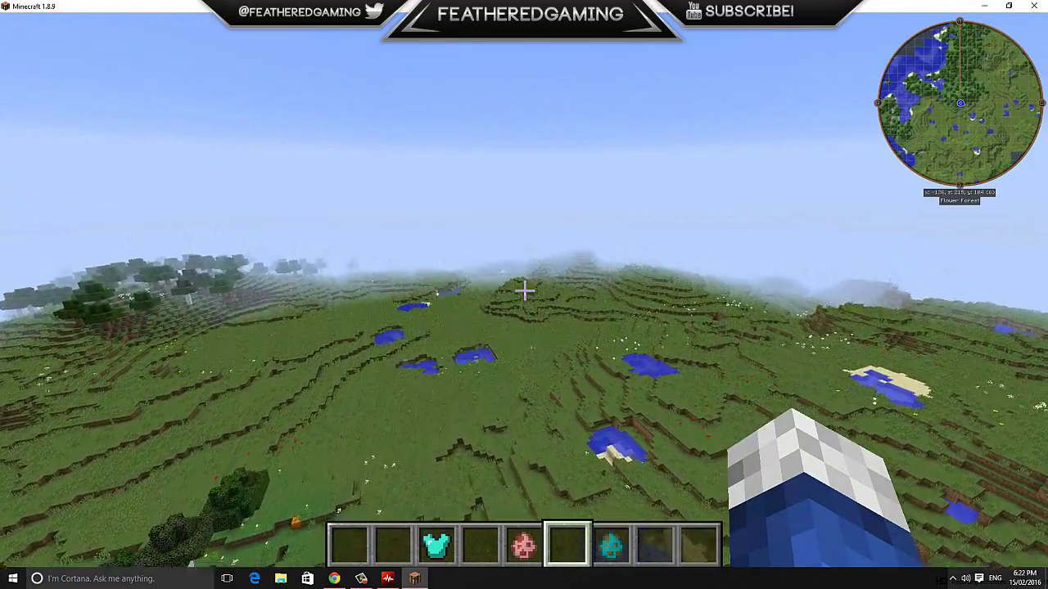
key("w")
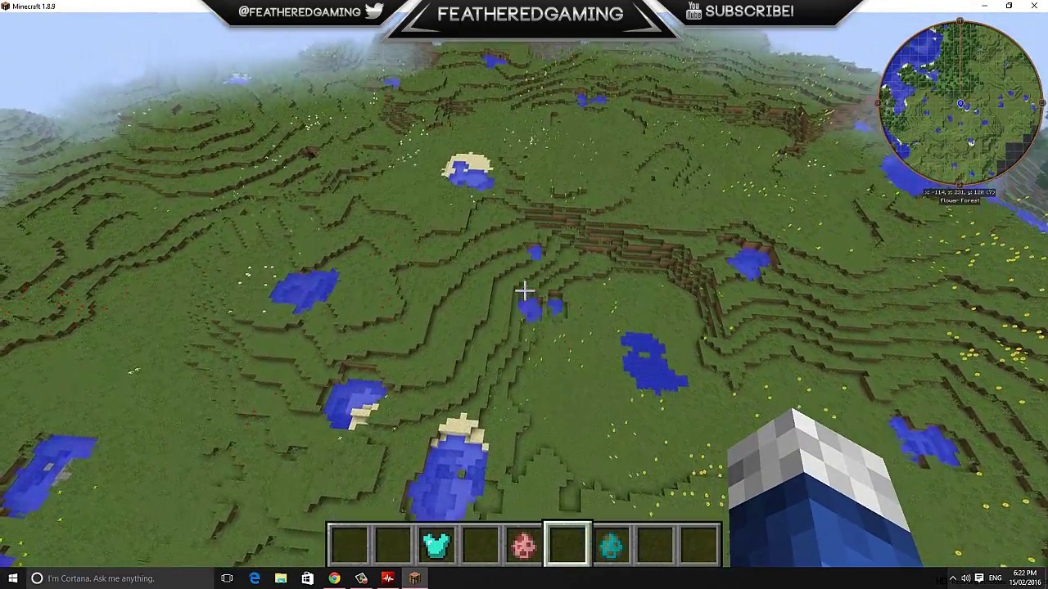
key("w")
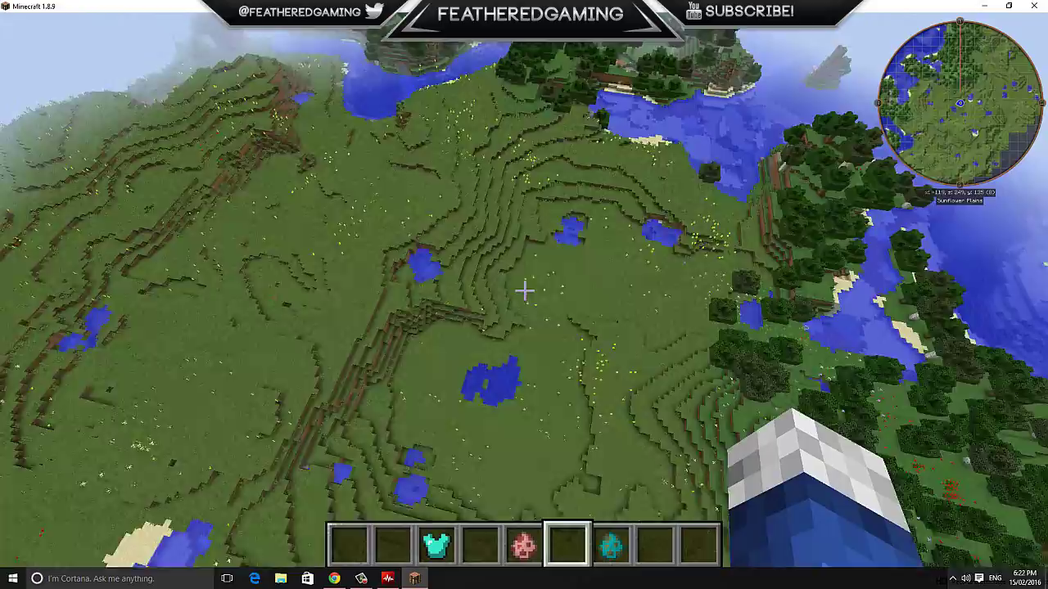
key("w")
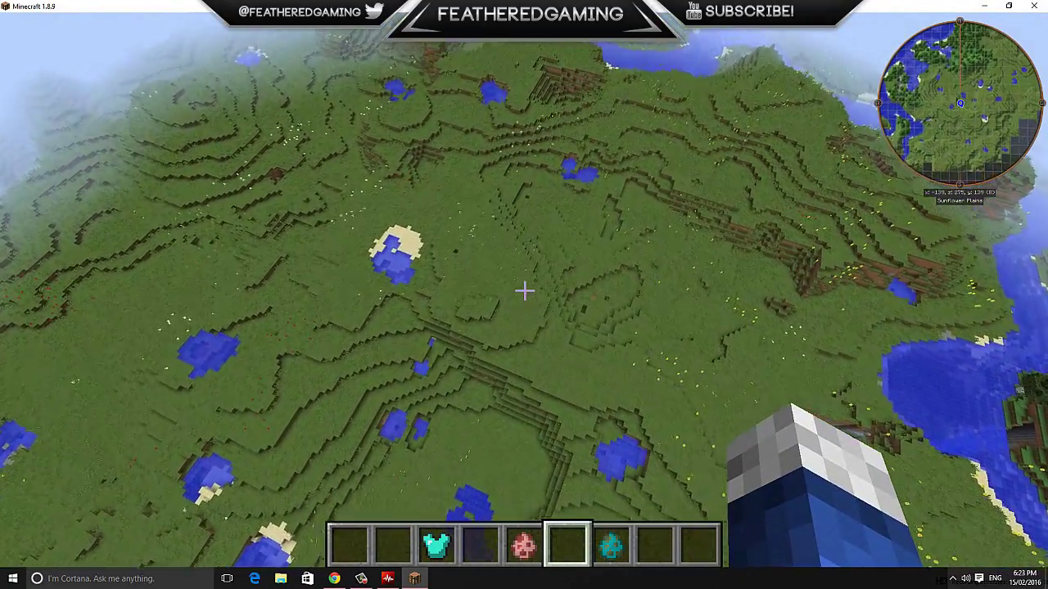
key("w")
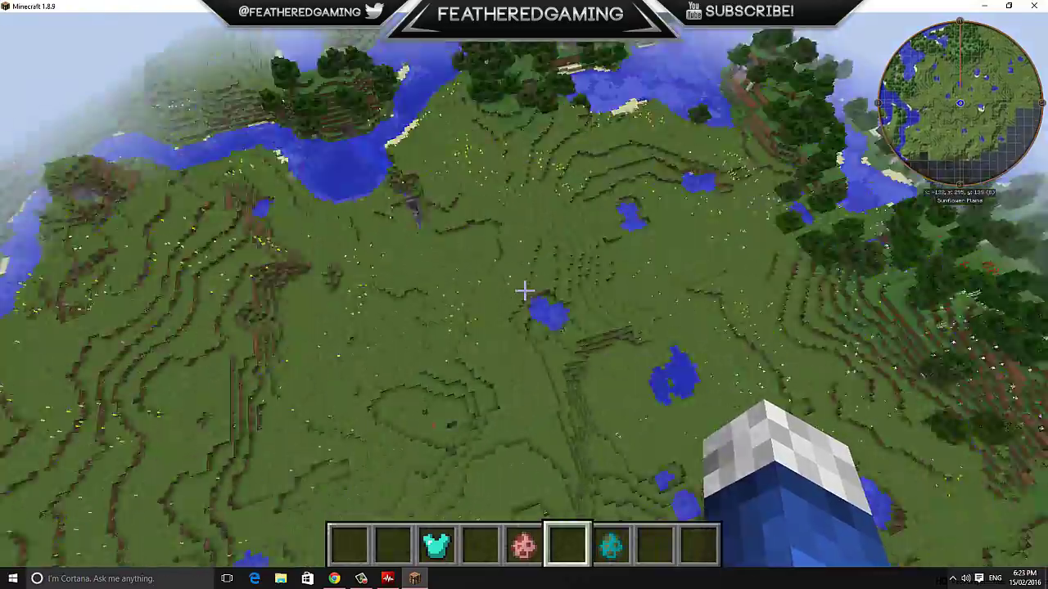
key("w")
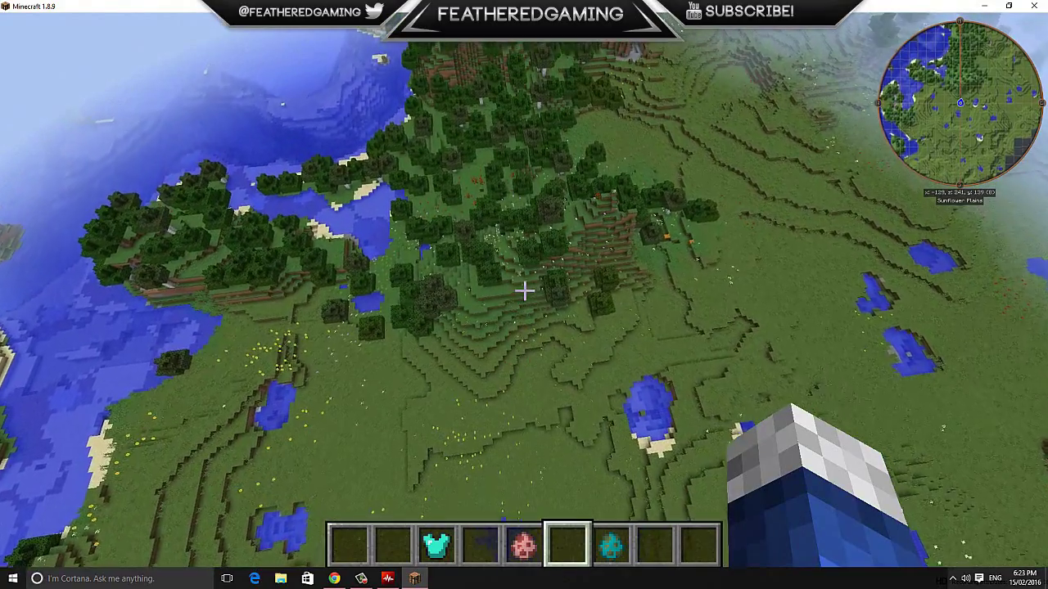
key("w")
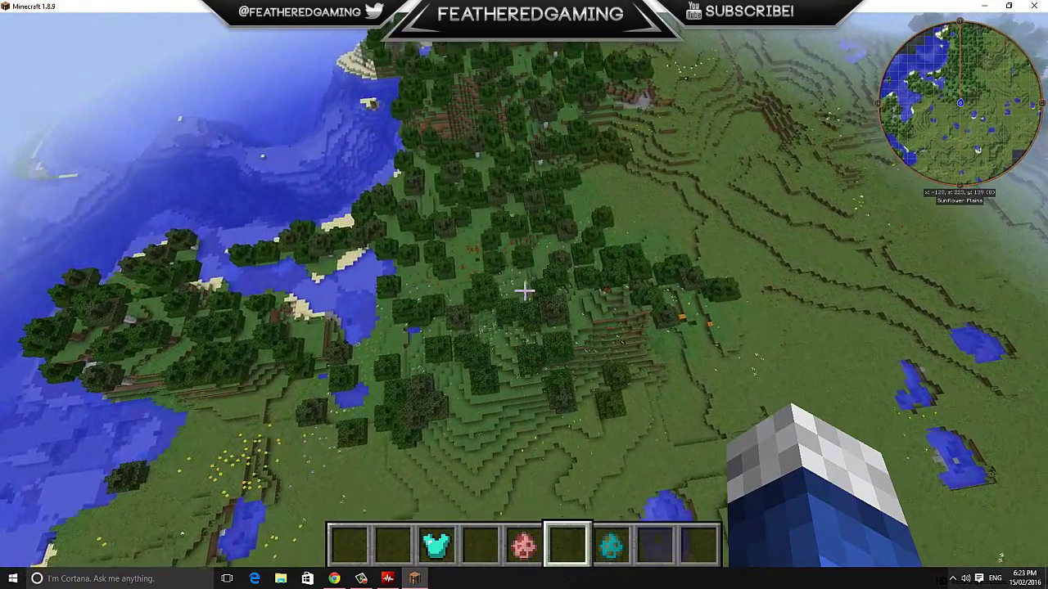